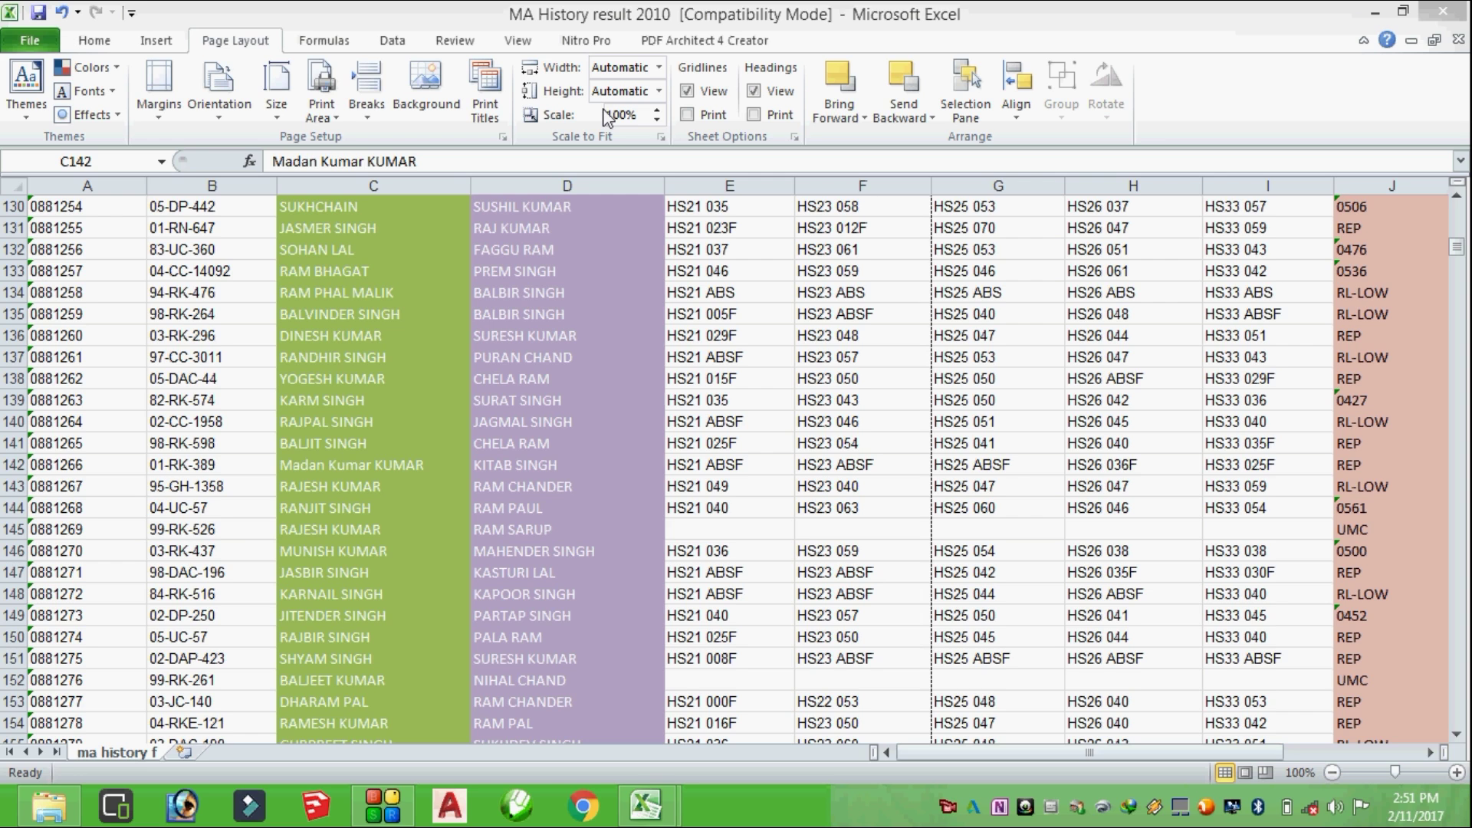
Step: Set the MA History result sheet's page orientation to landscape, leaving width fitting unchanged
left_click(658, 71)
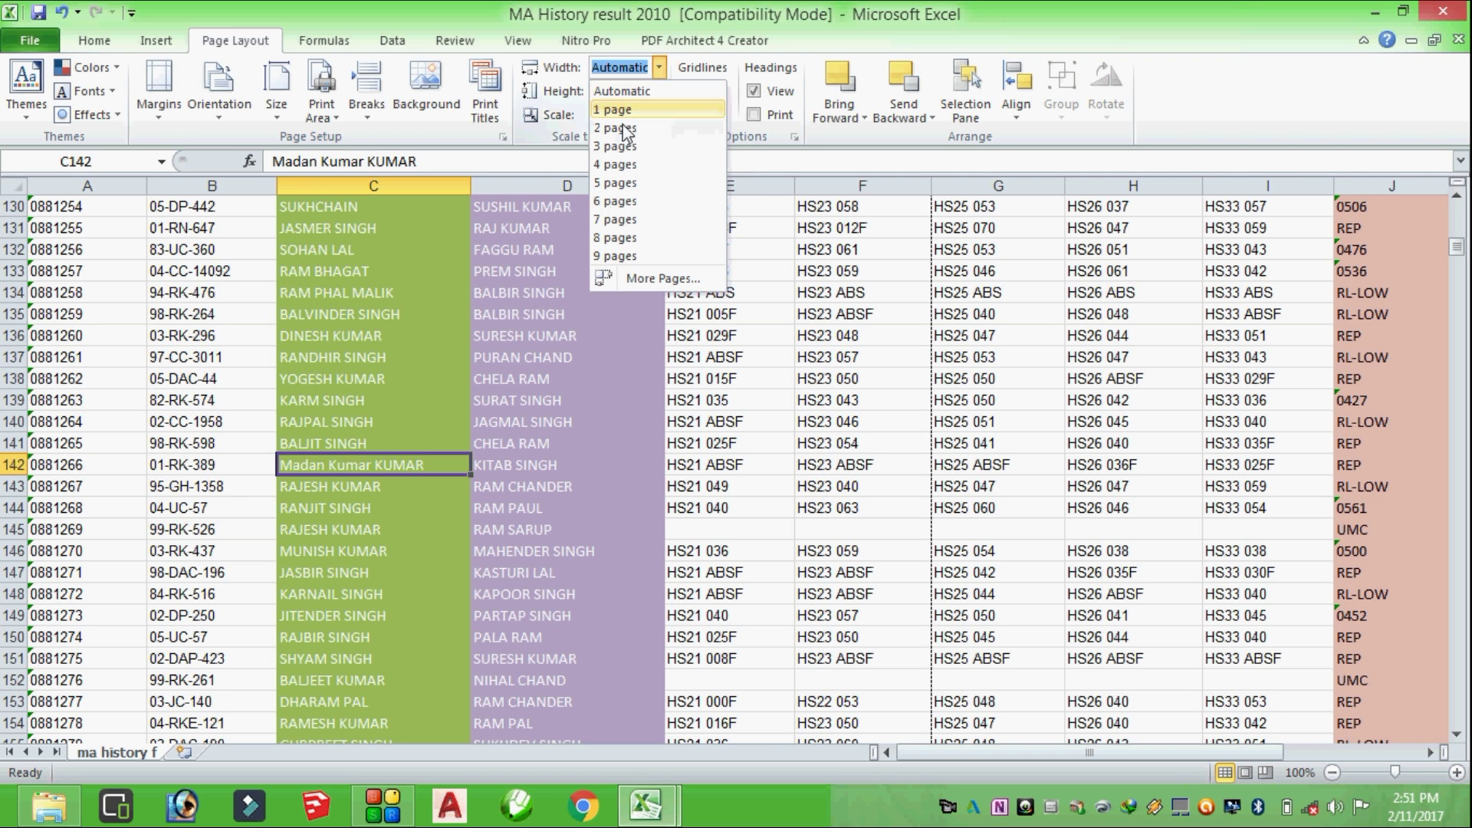
left_click(623, 19)
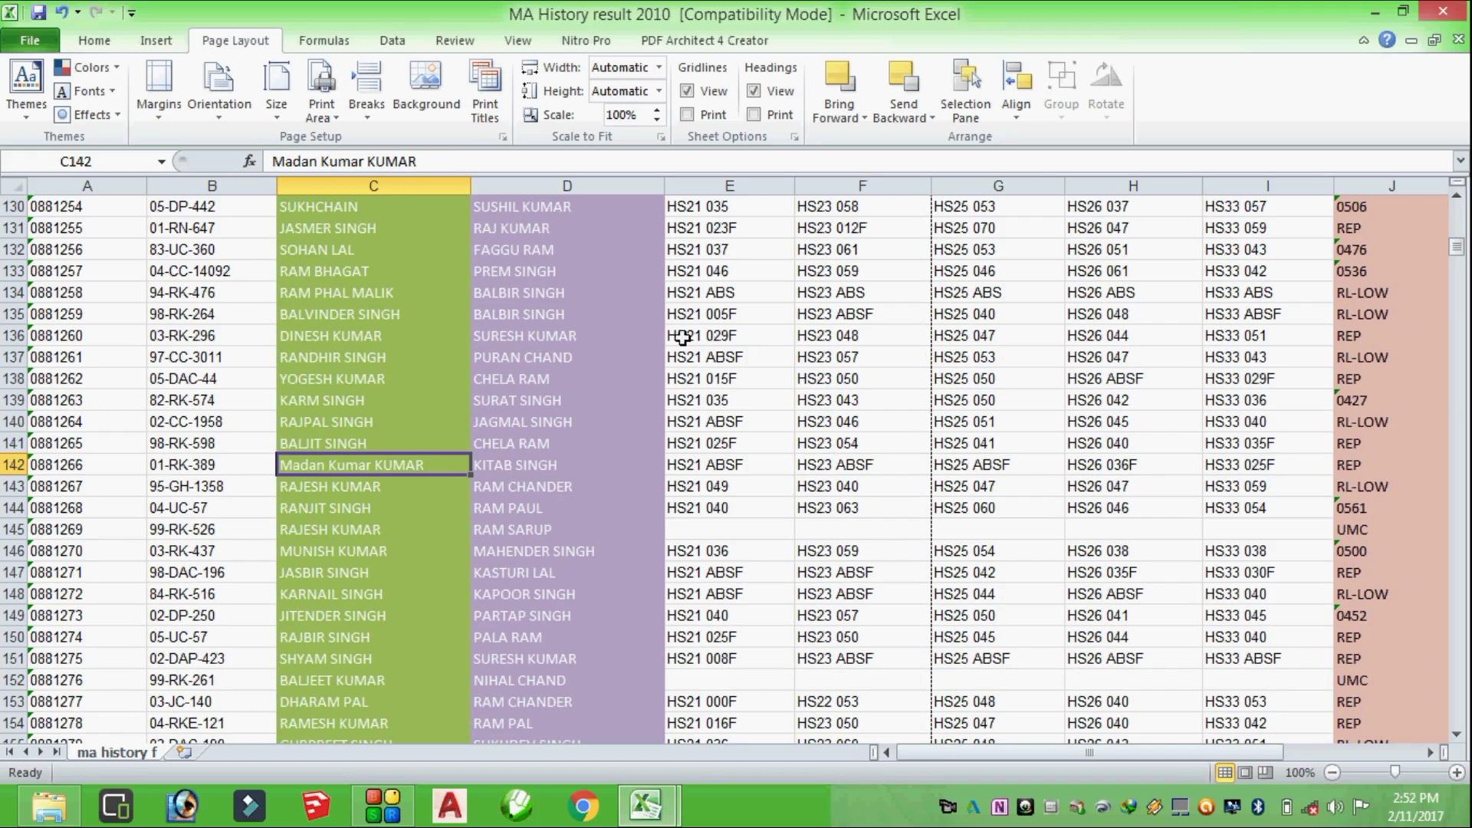
left_click(204, 107)
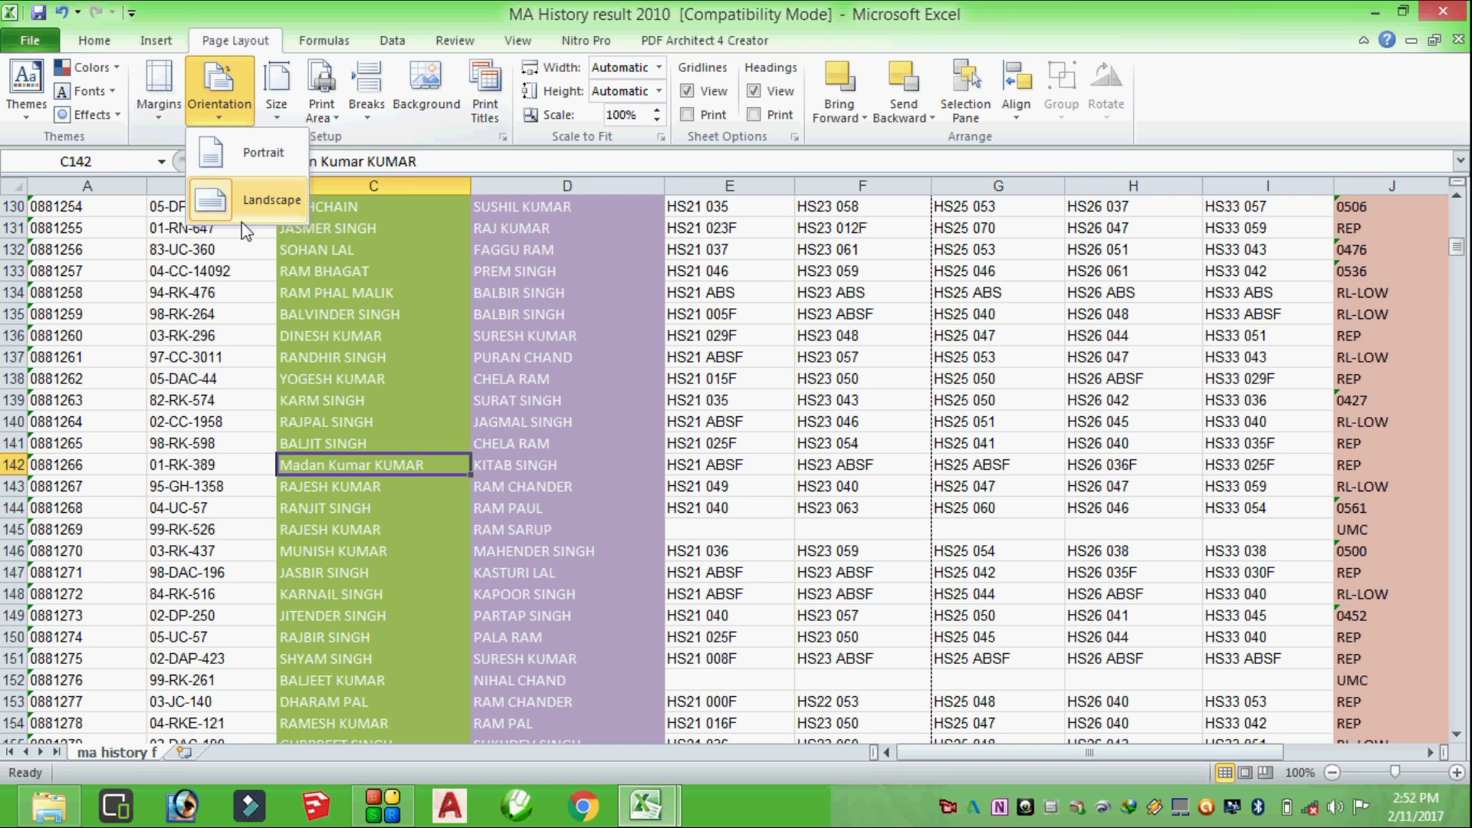
key("Escape")
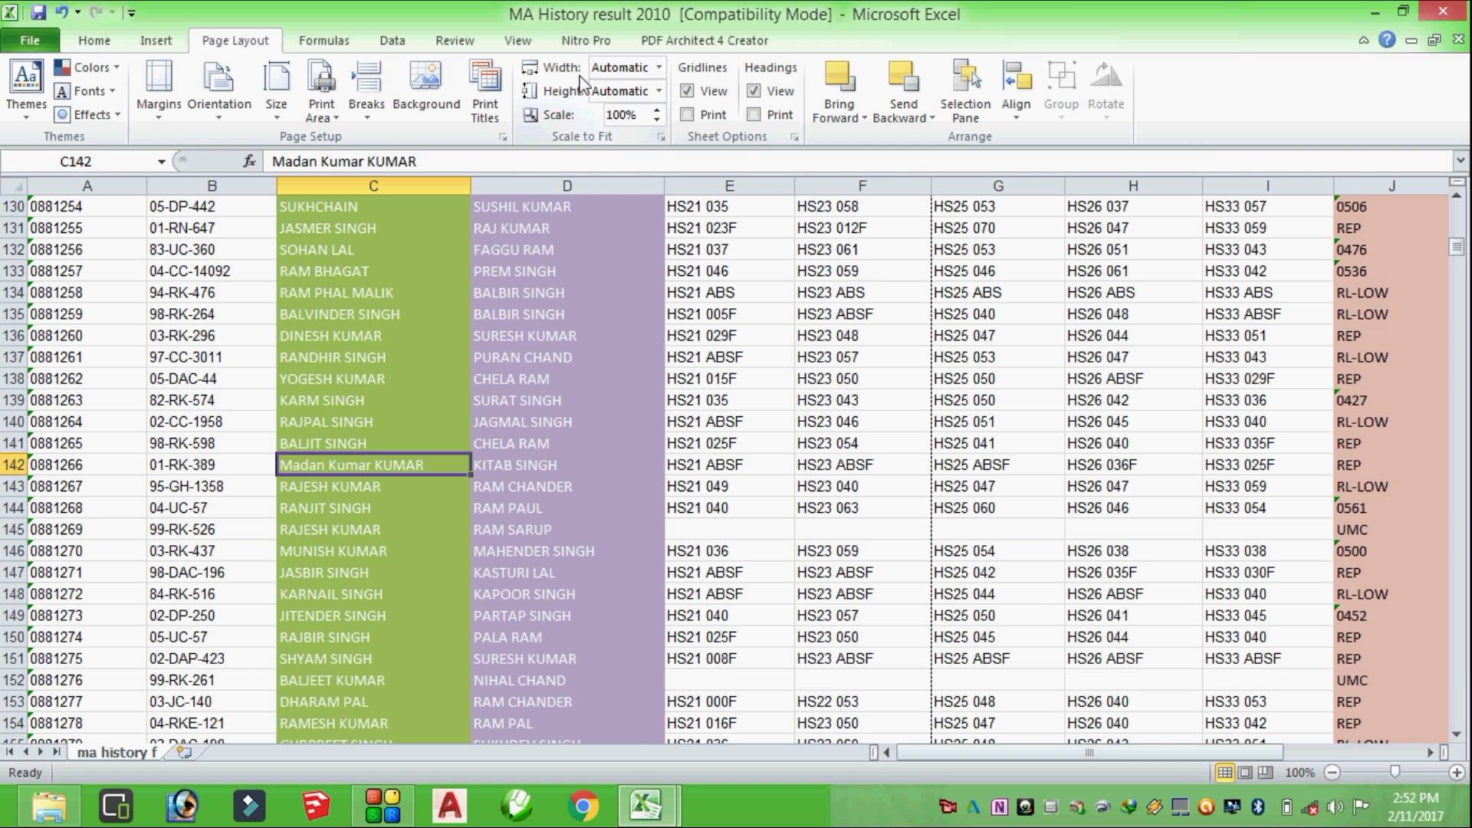
Step: Preview the landscape printout, 124 pages at actual size, then go back to the worksheet
left_click(30, 42)
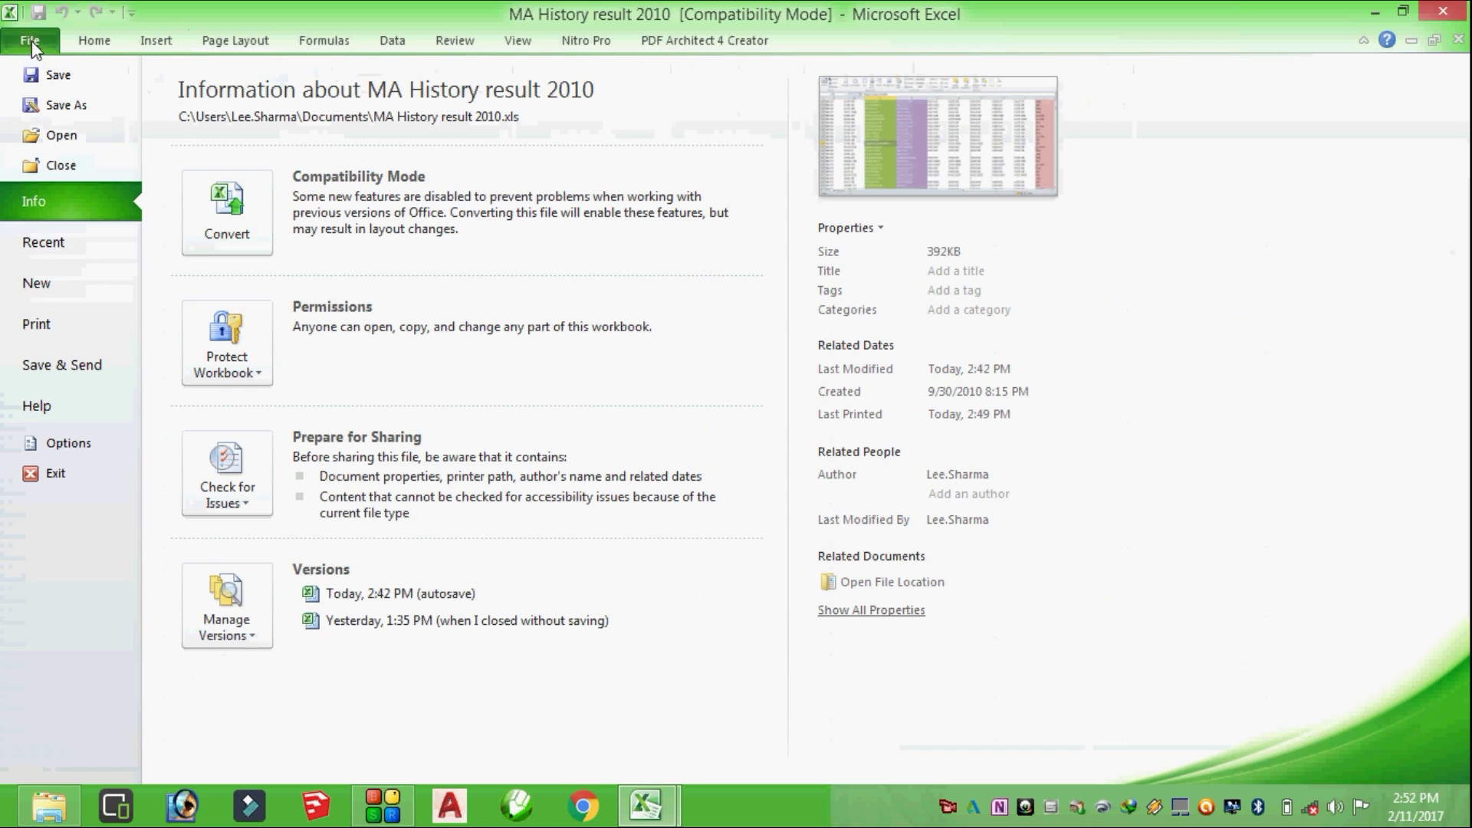
left_click(38, 324)
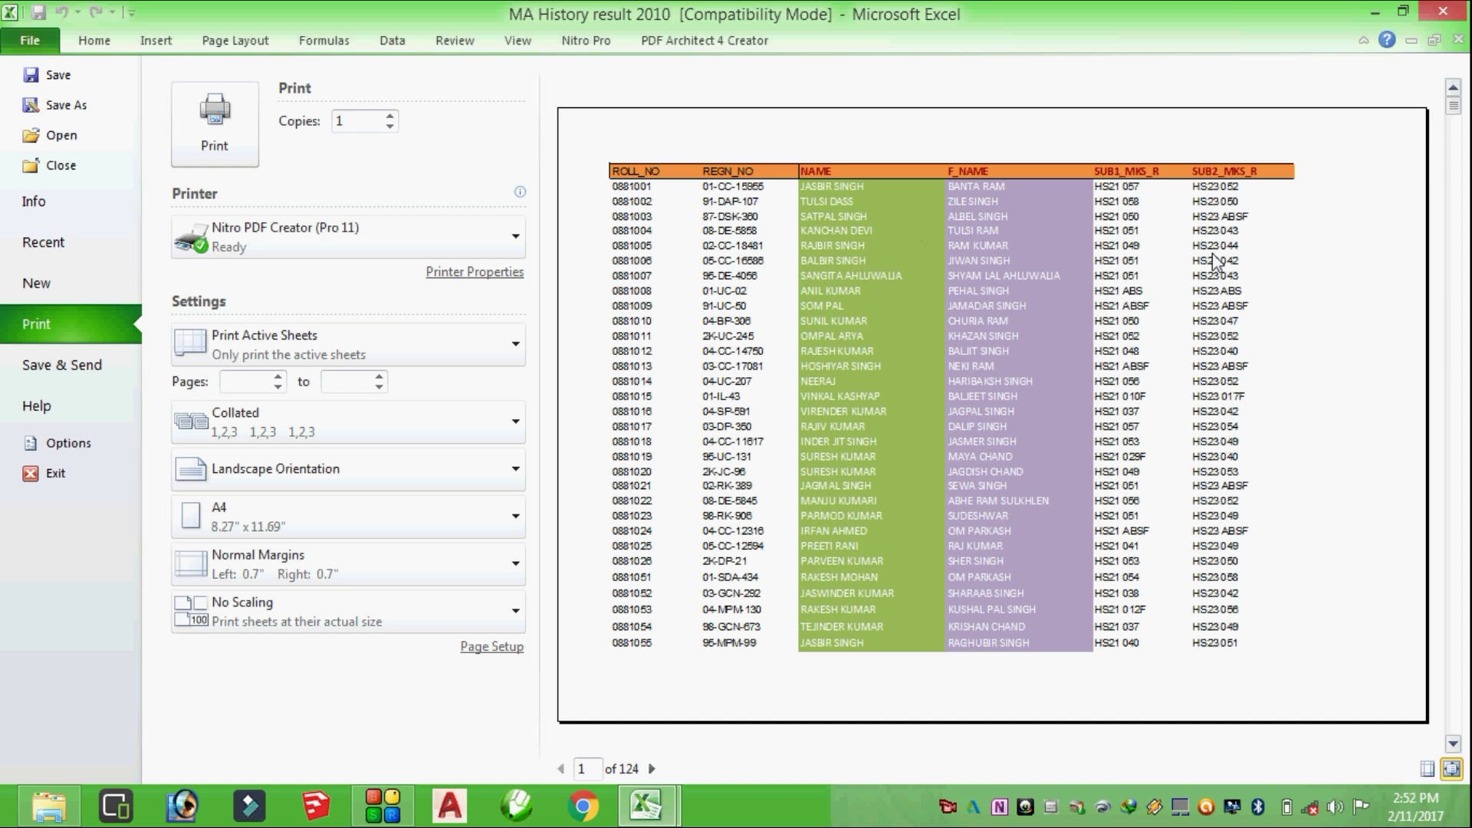
left_click(234, 40)
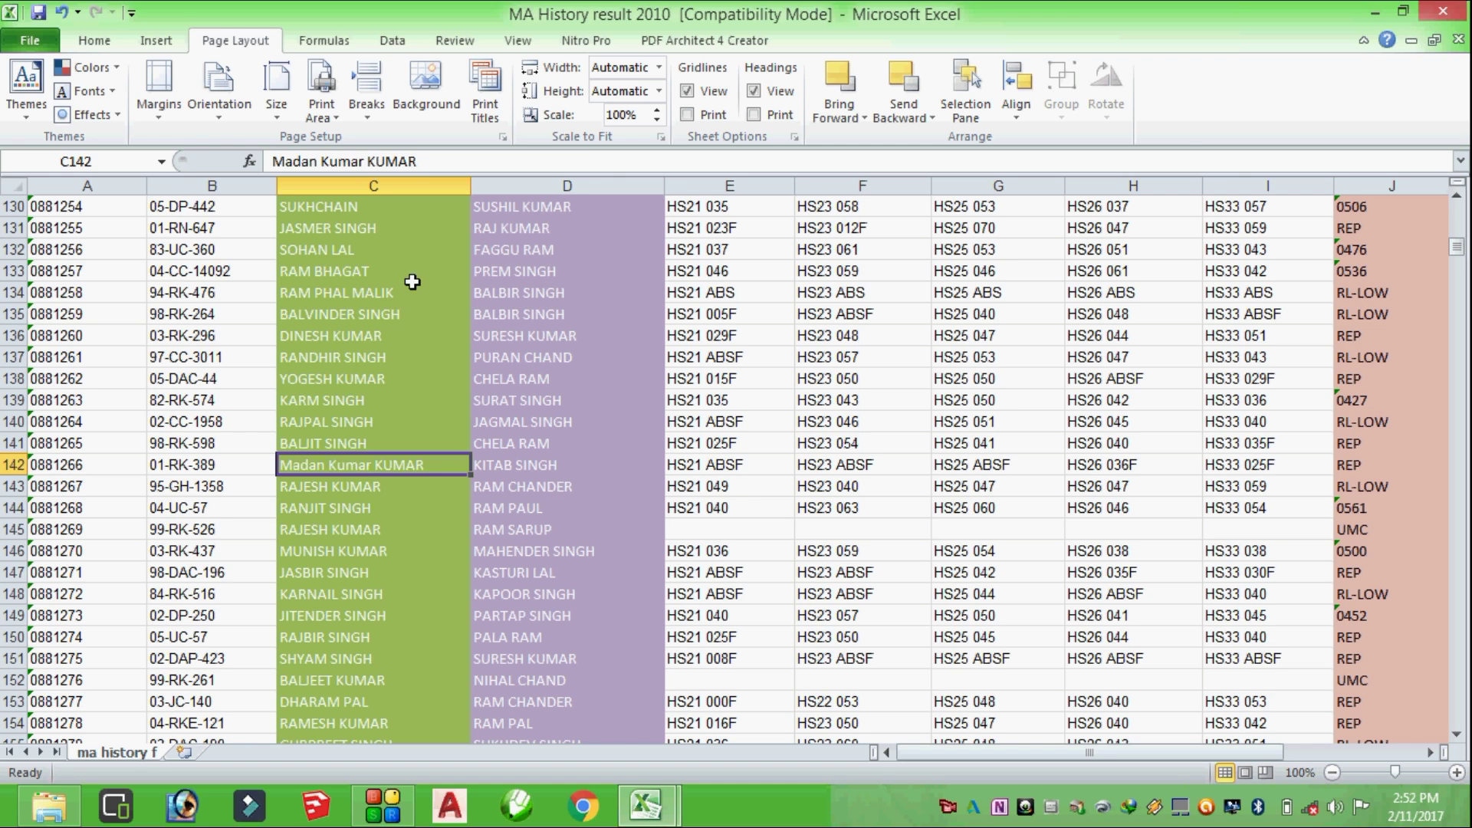
Step: Fit the width to 1 page, dropping scale to 70%, and preview the 44-page printout
left_click(658, 68)
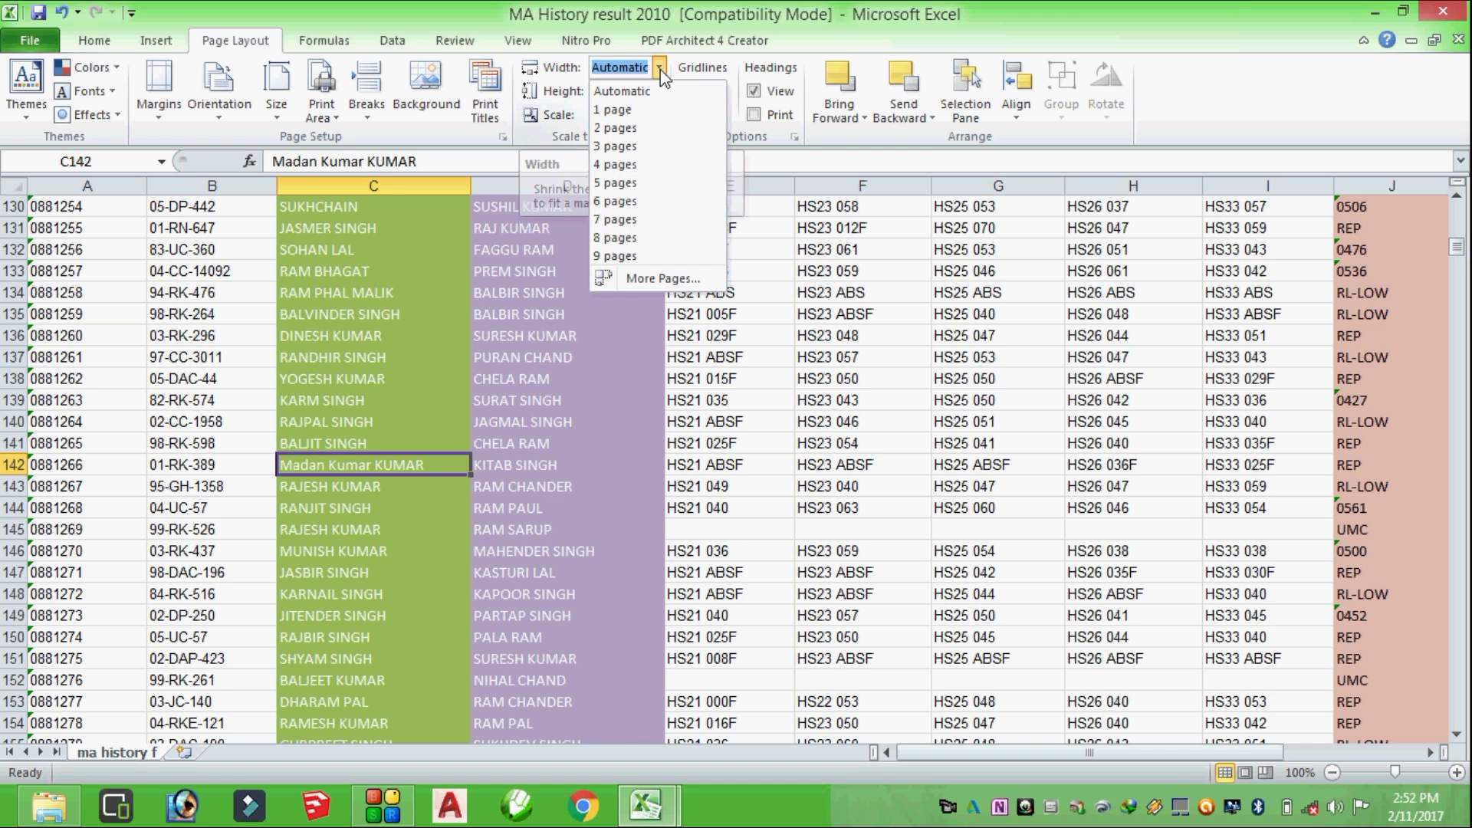
left_click(626, 113)
scroll(548, 344, "up", 8)
scroll(547, 345, "up", 8)
scroll(547, 345, "up", 9)
scroll(547, 345, "up", 18)
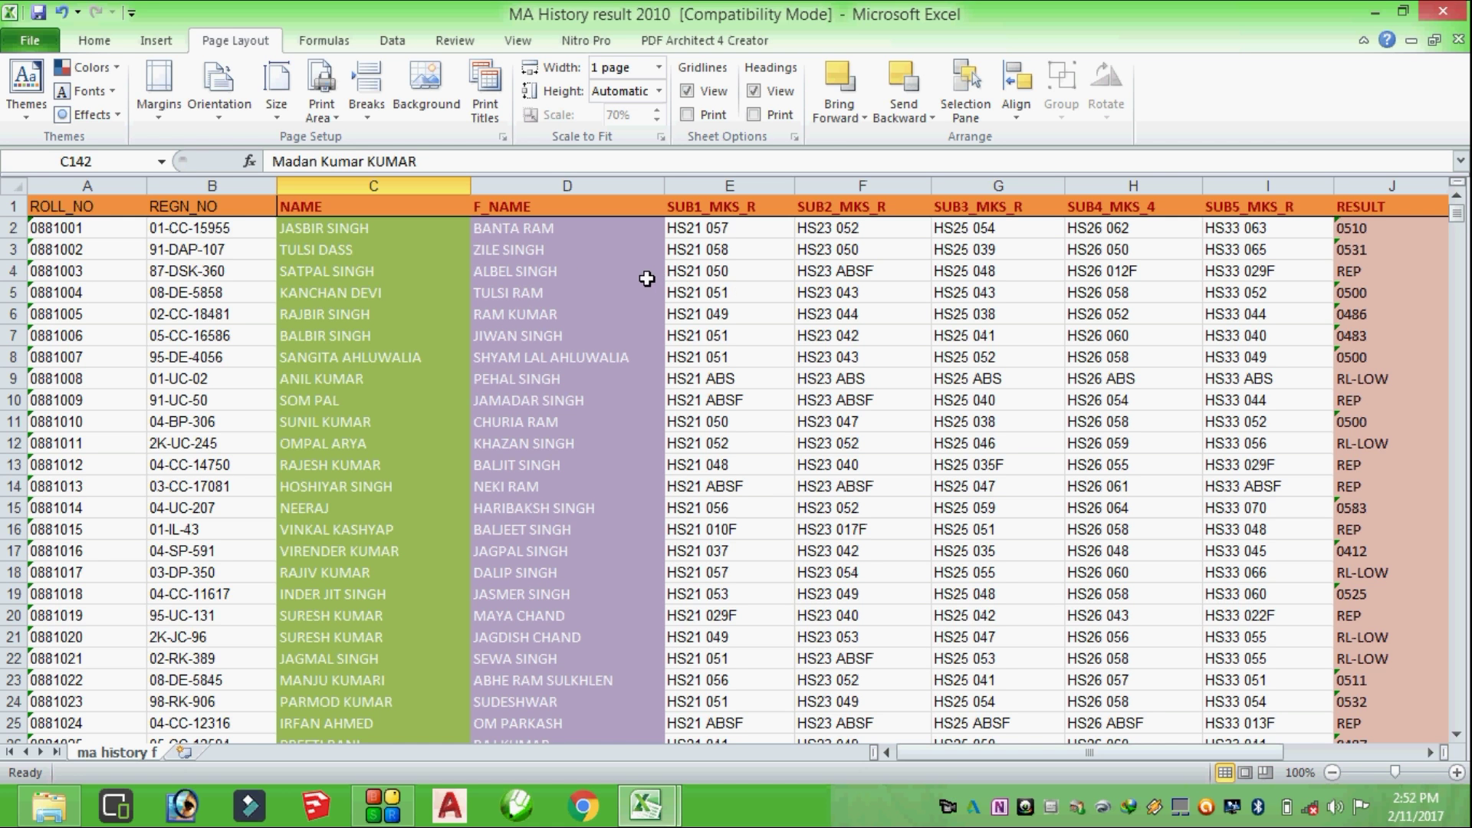
left_click(30, 41)
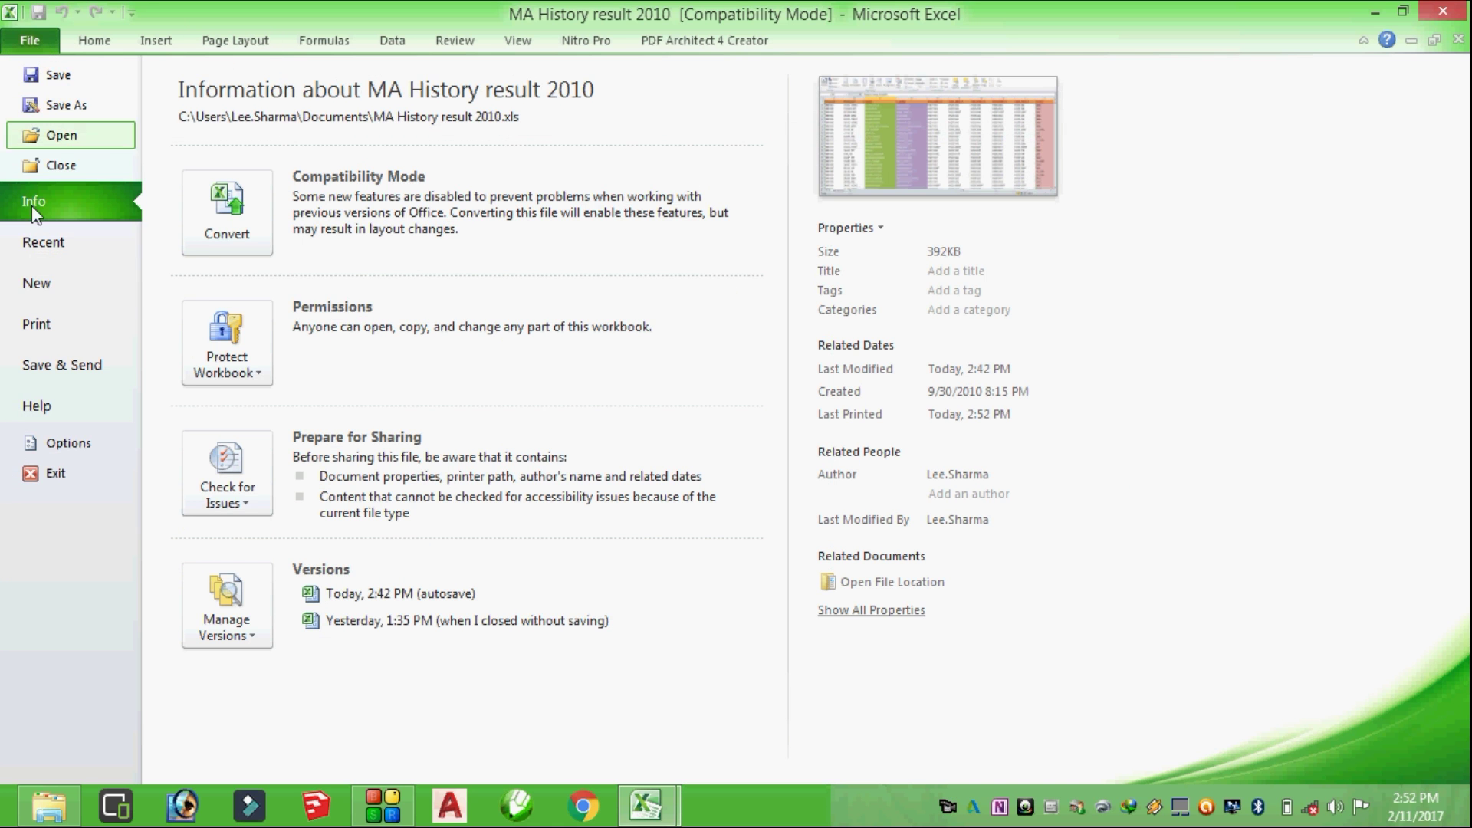
left_click(37, 324)
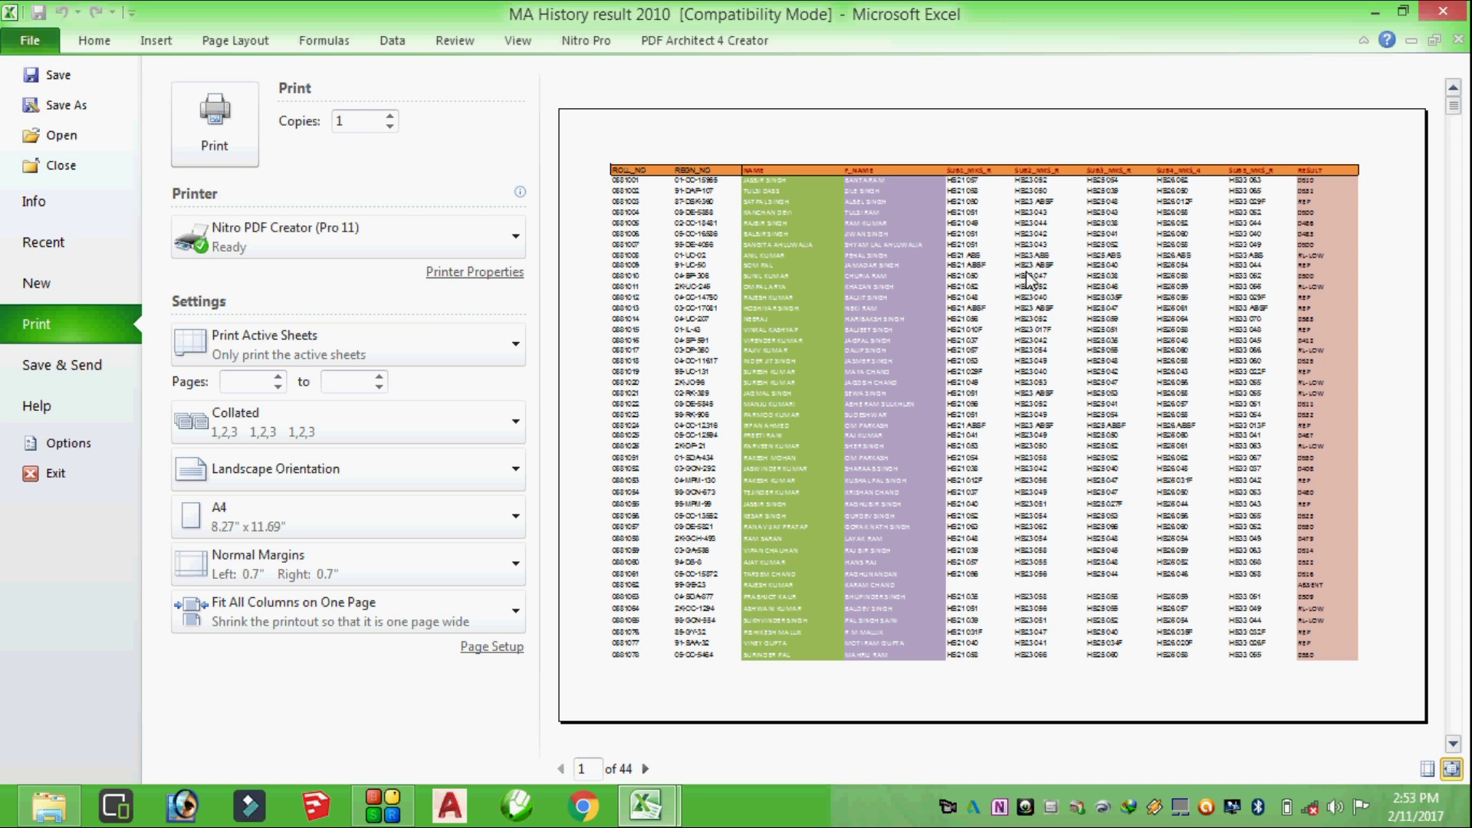
Step: Set the page width back to Automatic, keeping the print scale at 70%
left_click(253, 42)
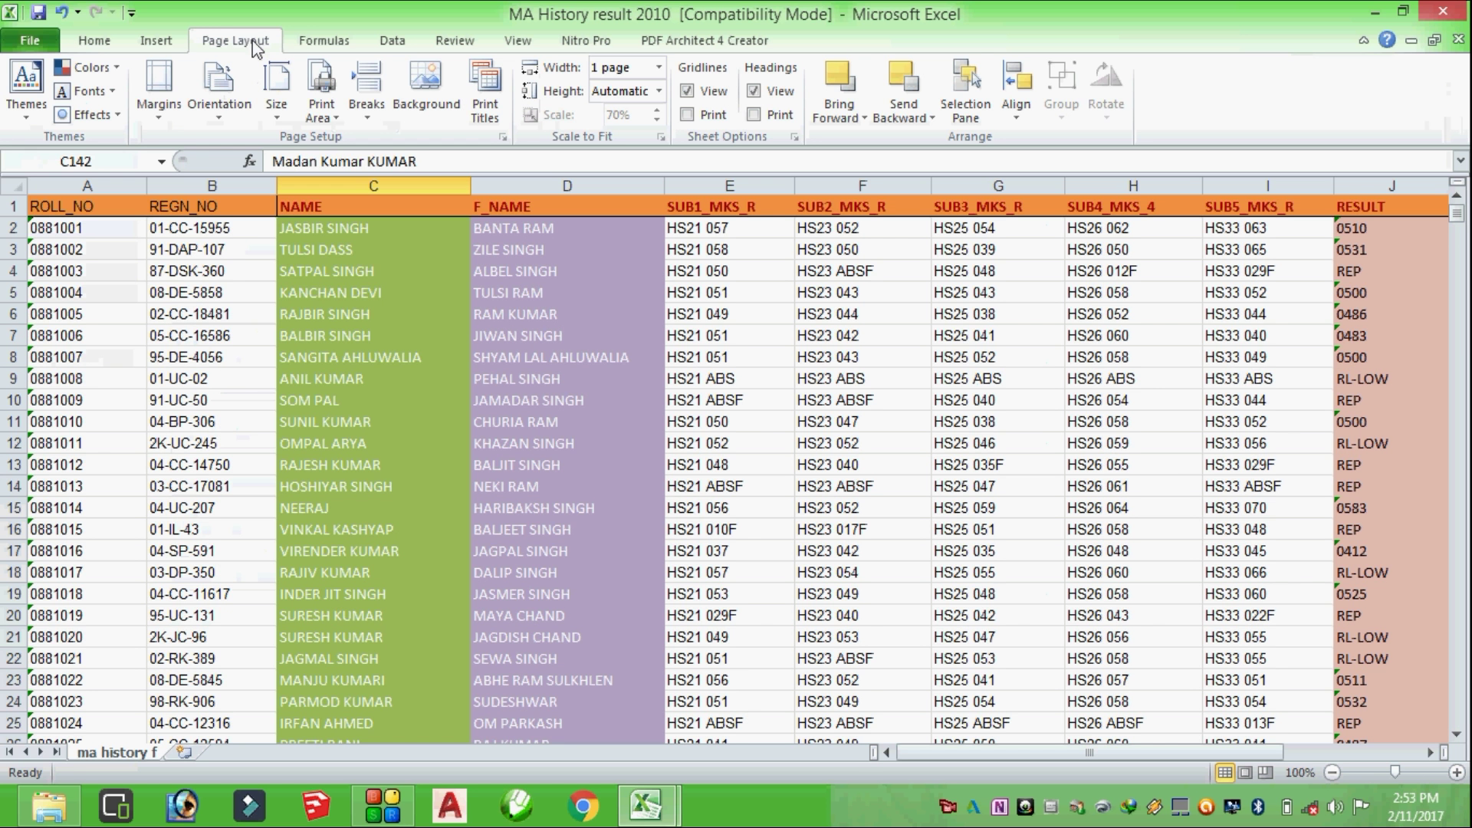
left_click(658, 68)
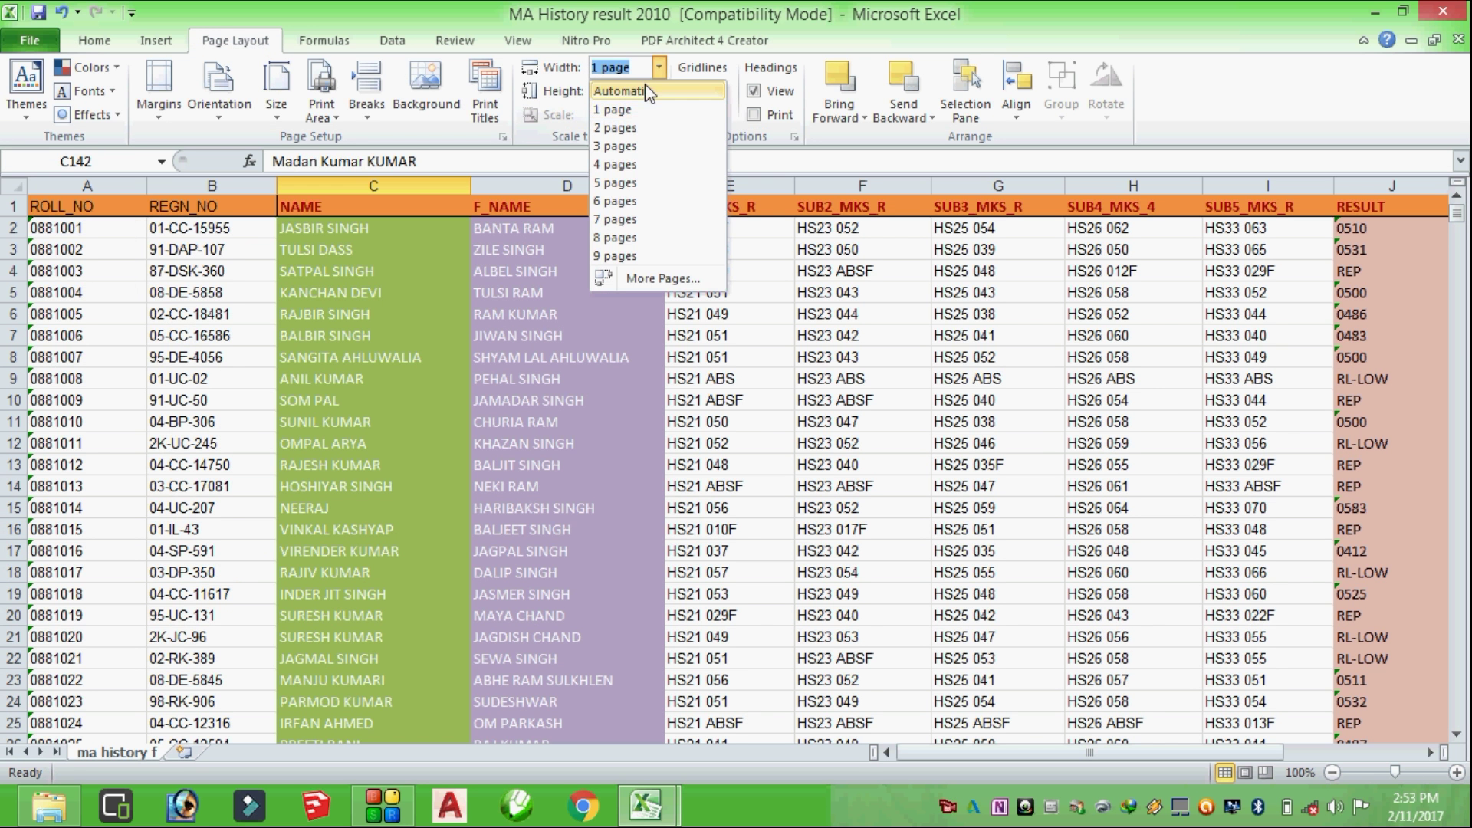
left_click(642, 88)
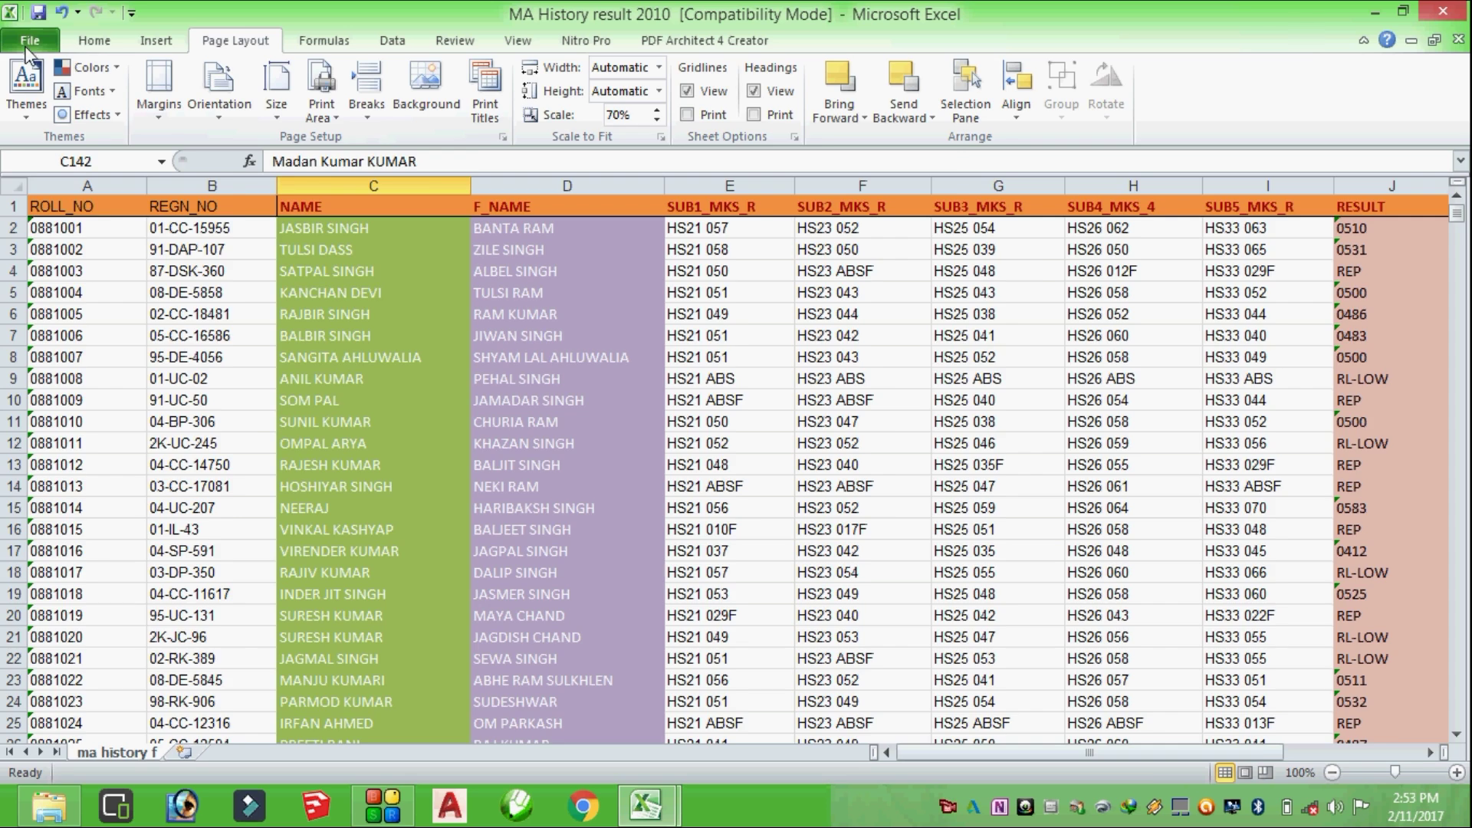
Step: Recheck the 44-page print preview and return to the worksheet
left_click(27, 51)
left_click(36, 323)
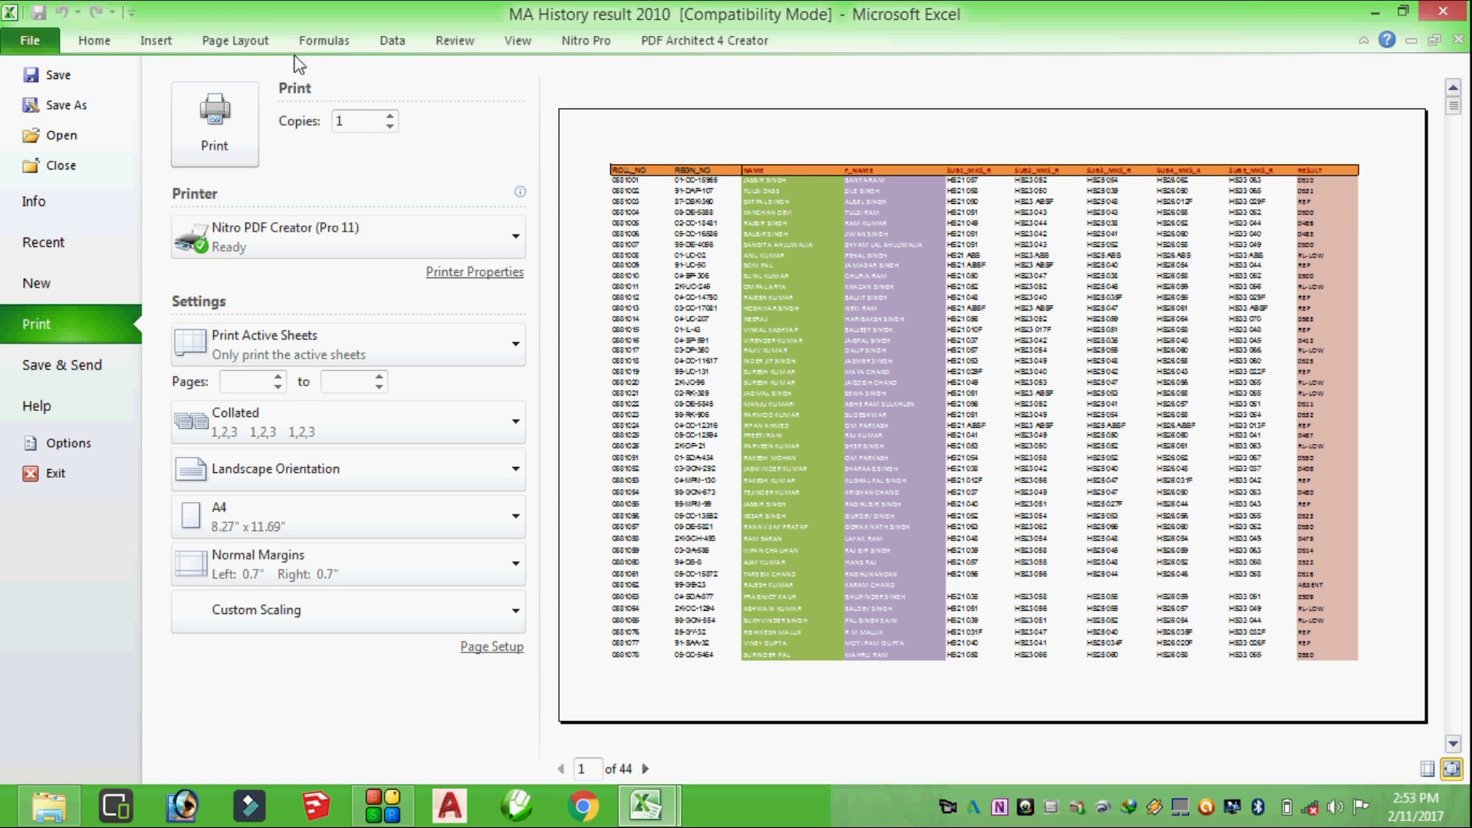
left_click(242, 49)
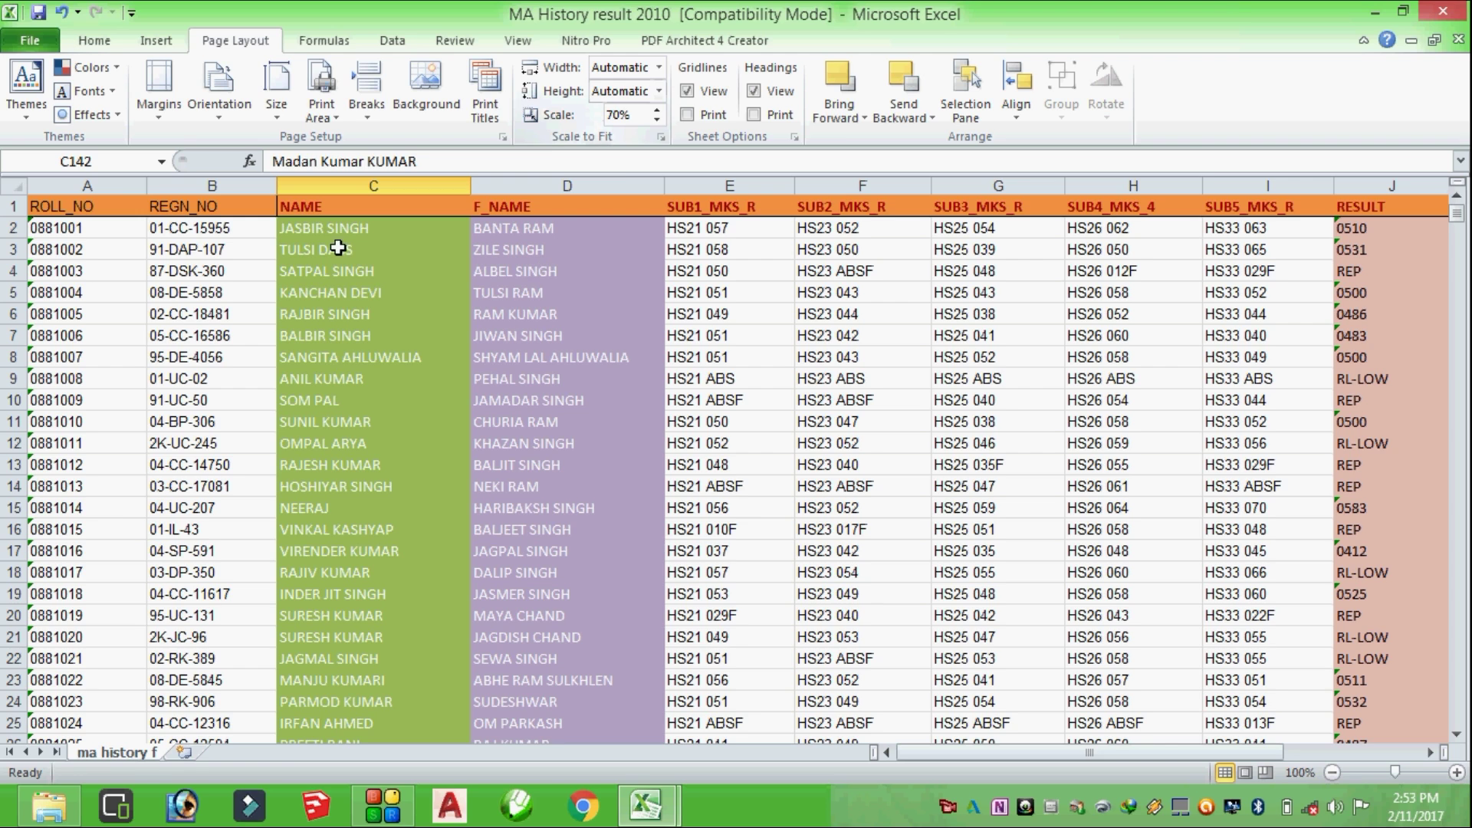
Step: Fit the height to 1 page, shrinking scale to 10%, and preview the 7-page printout
left_click(665, 98)
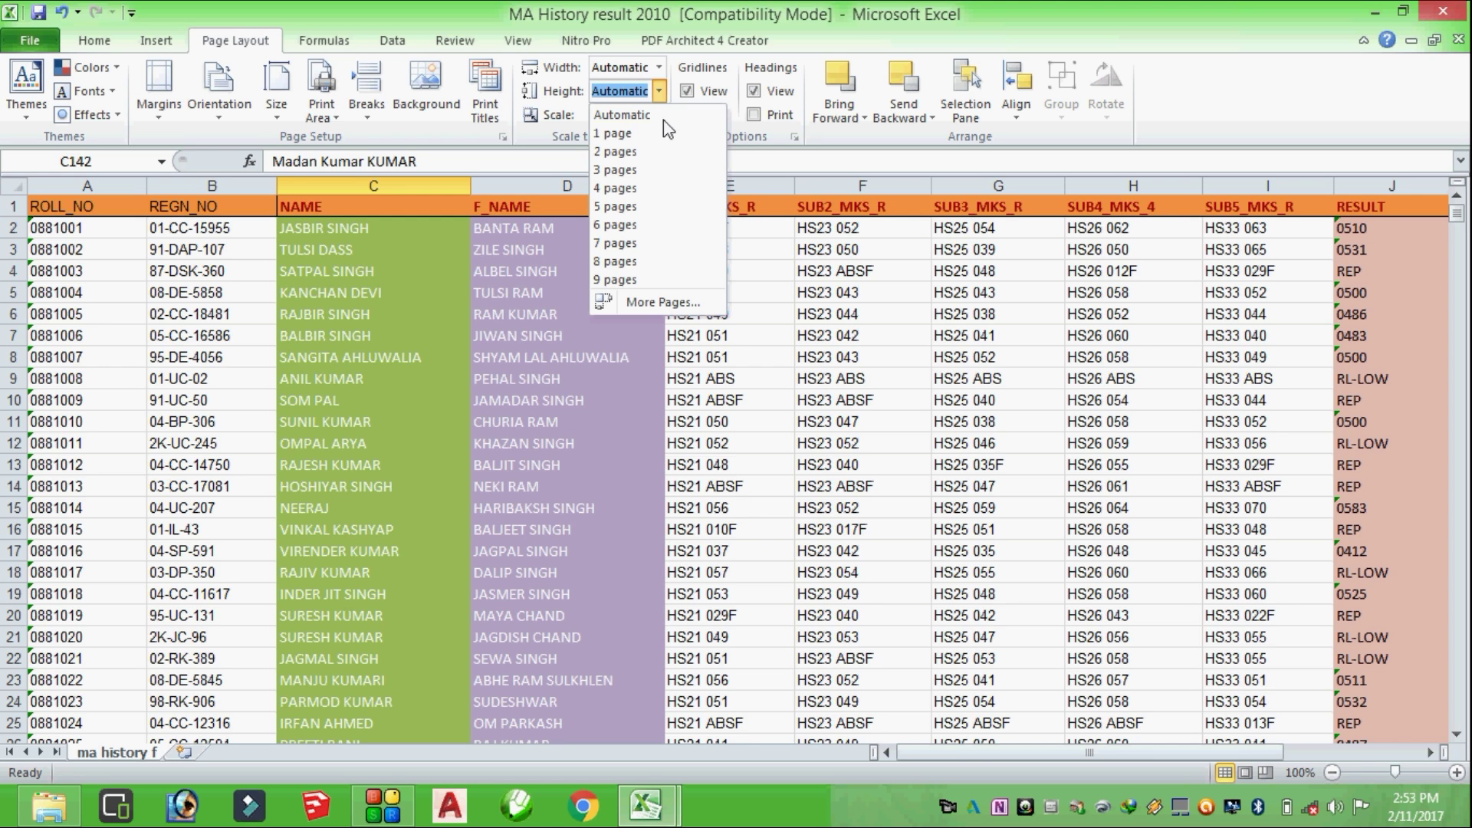
left_click(648, 135)
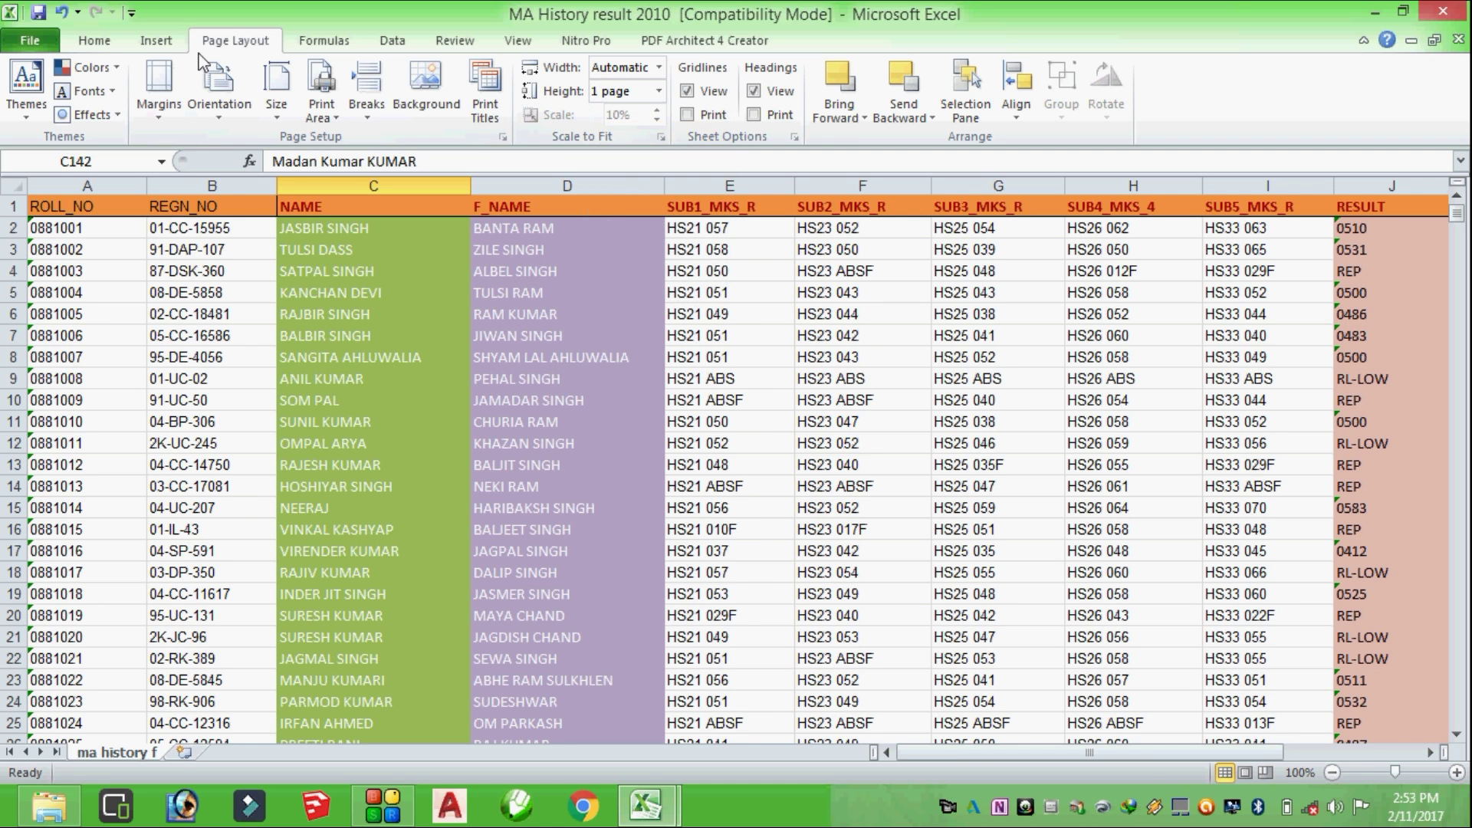
left_click(31, 42)
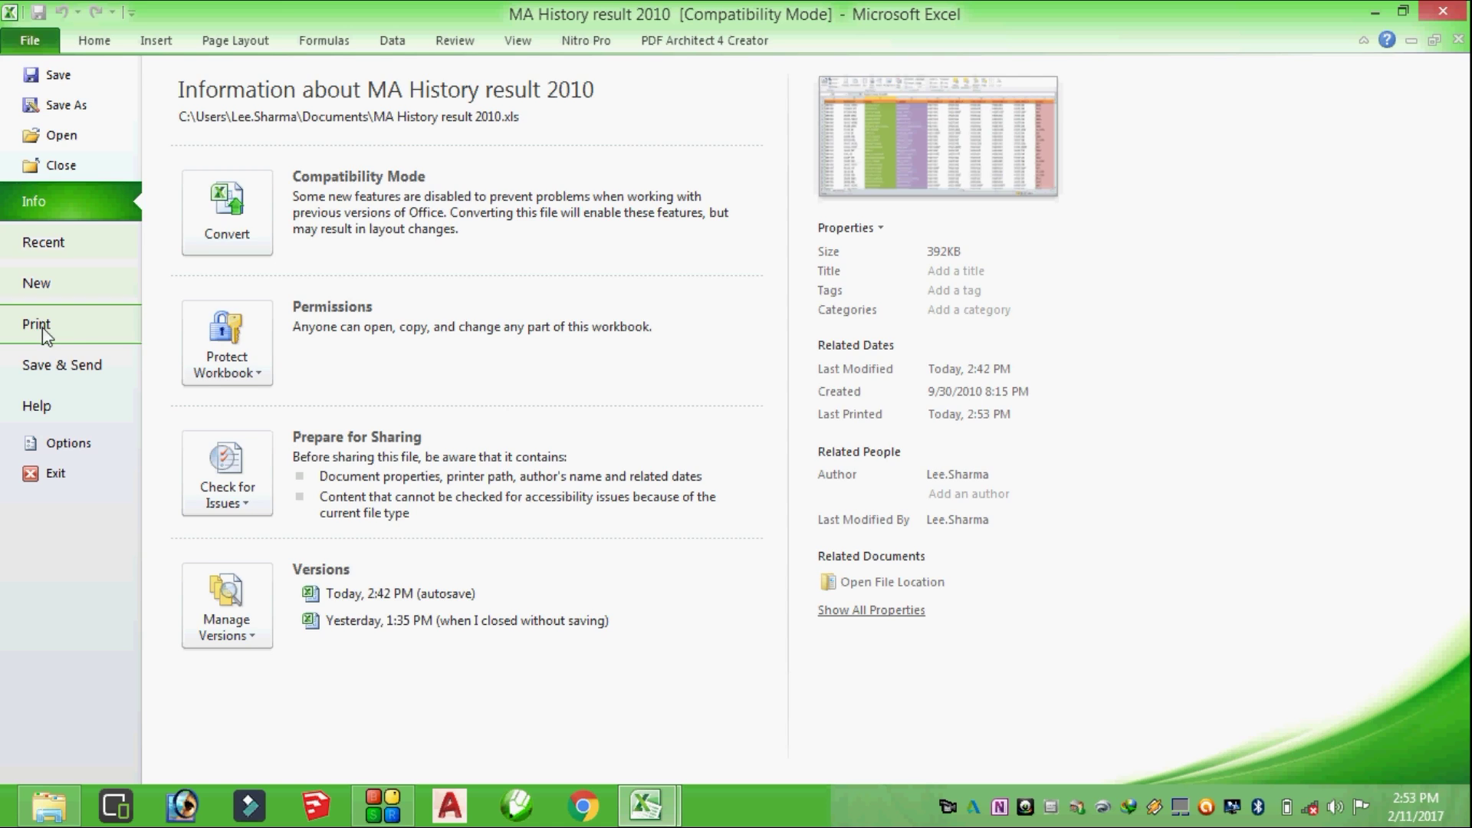
left_click(43, 328)
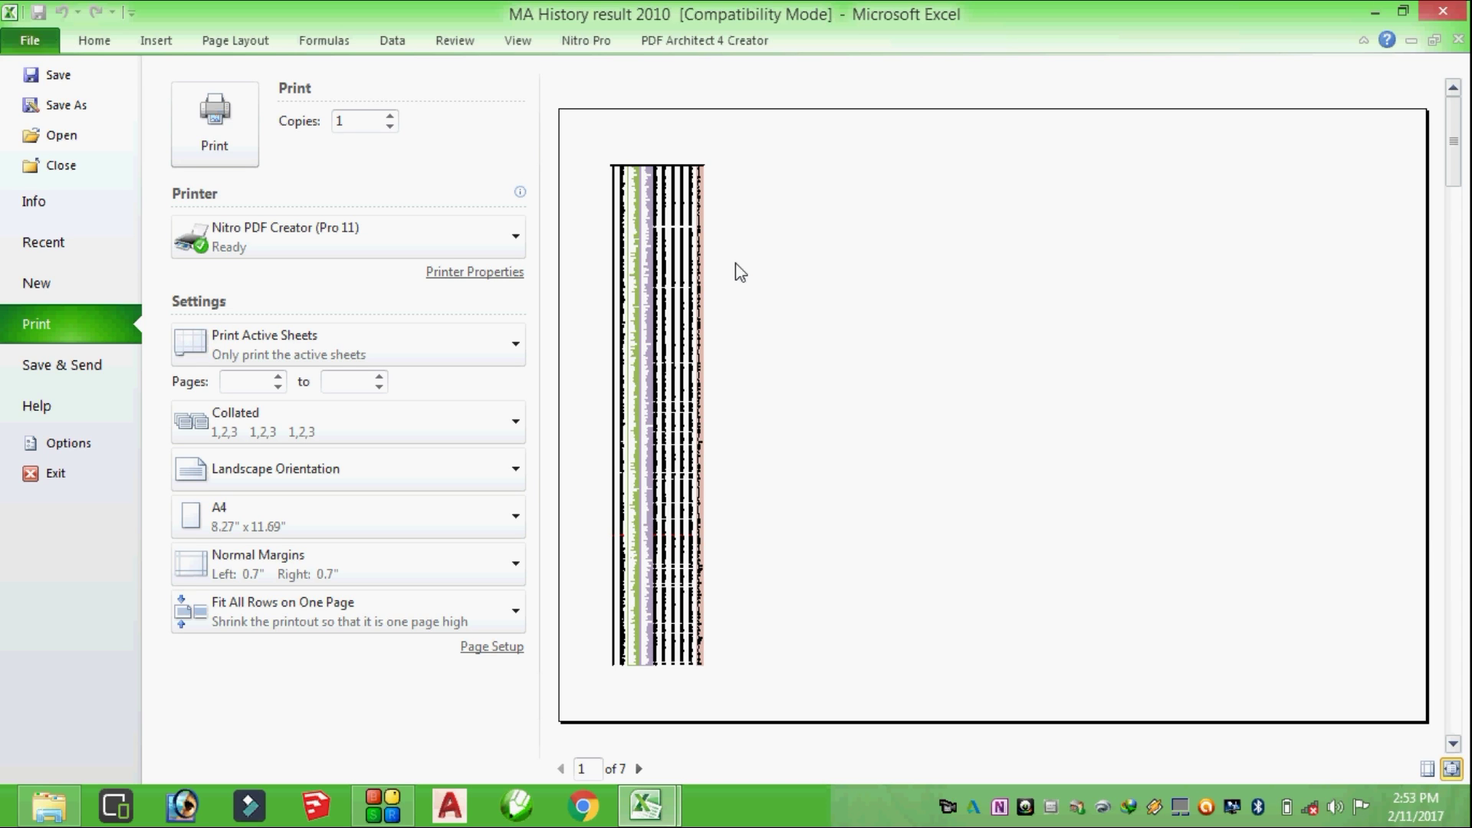
left_click(222, 45)
Step: Change the Scale to Fit height from 1 page back to Automatic; scale stays 10%
left_click(657, 91)
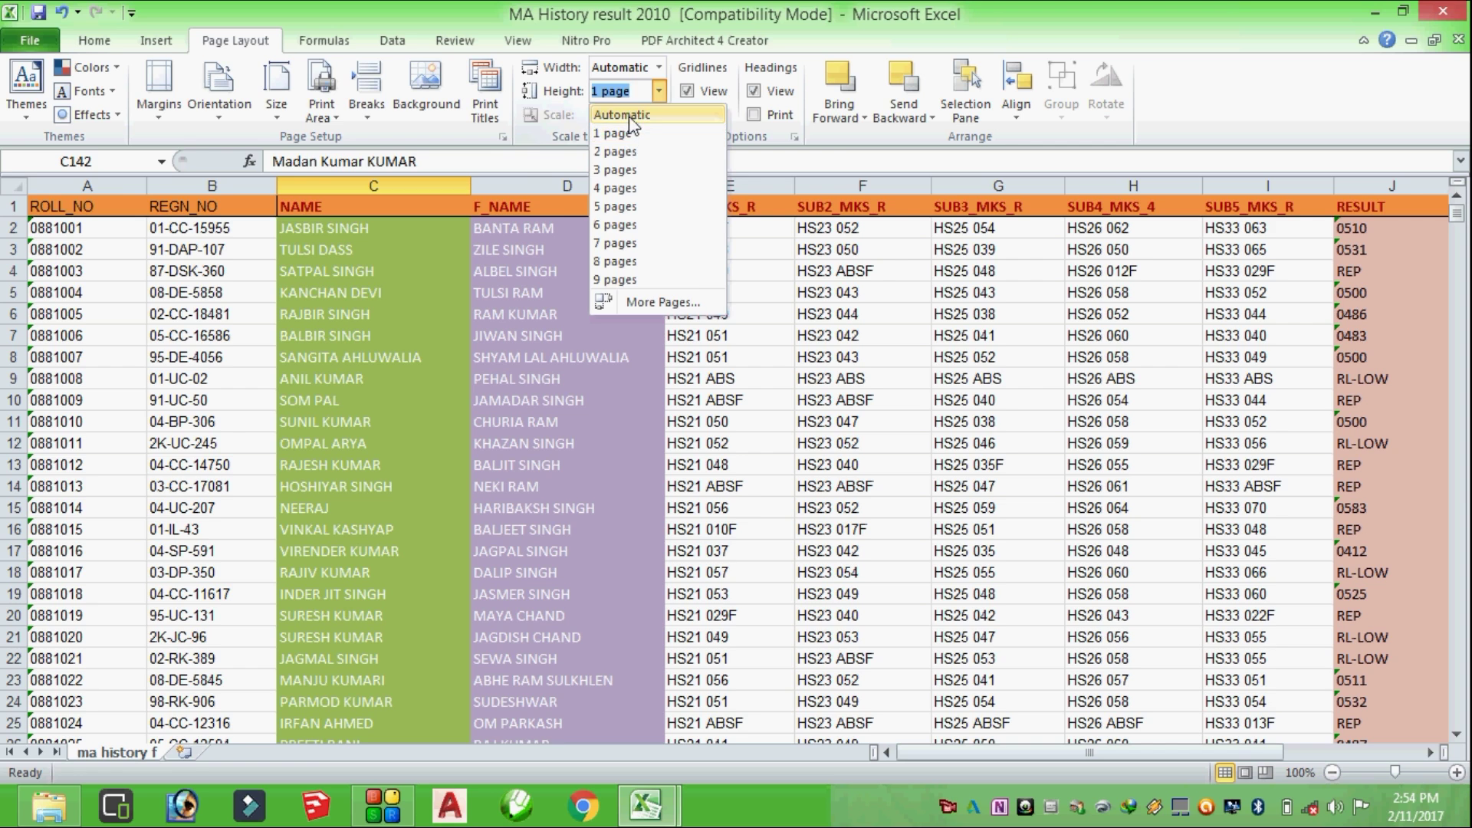
left_click(629, 116)
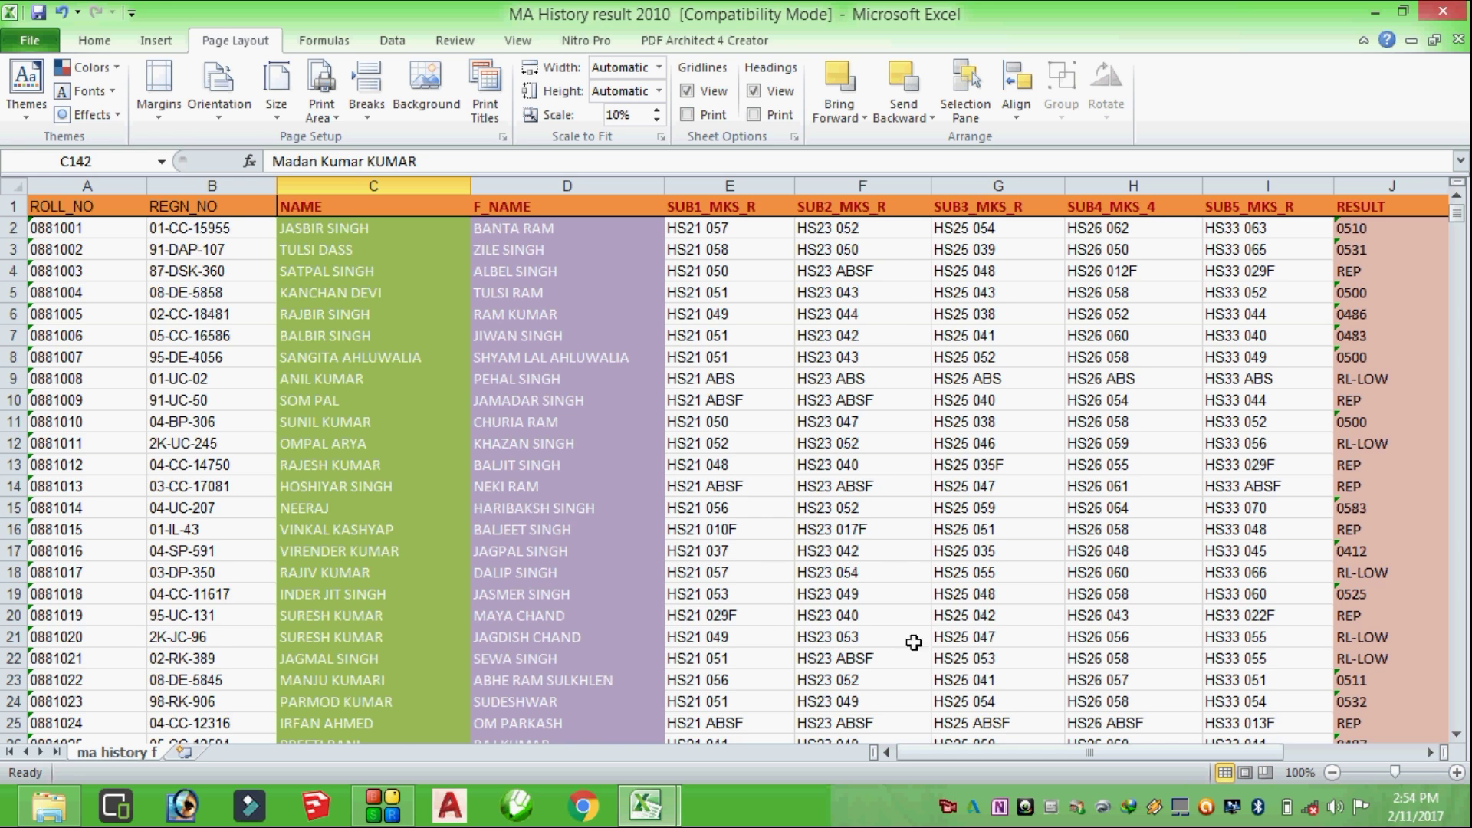
scroll(624, 339, "down", 6)
scroll(624, 340, "up", 6)
Step: In print preview, set scaling to No Scaling so the sheet prints at actual size
left_click(30, 39)
left_click(38, 325)
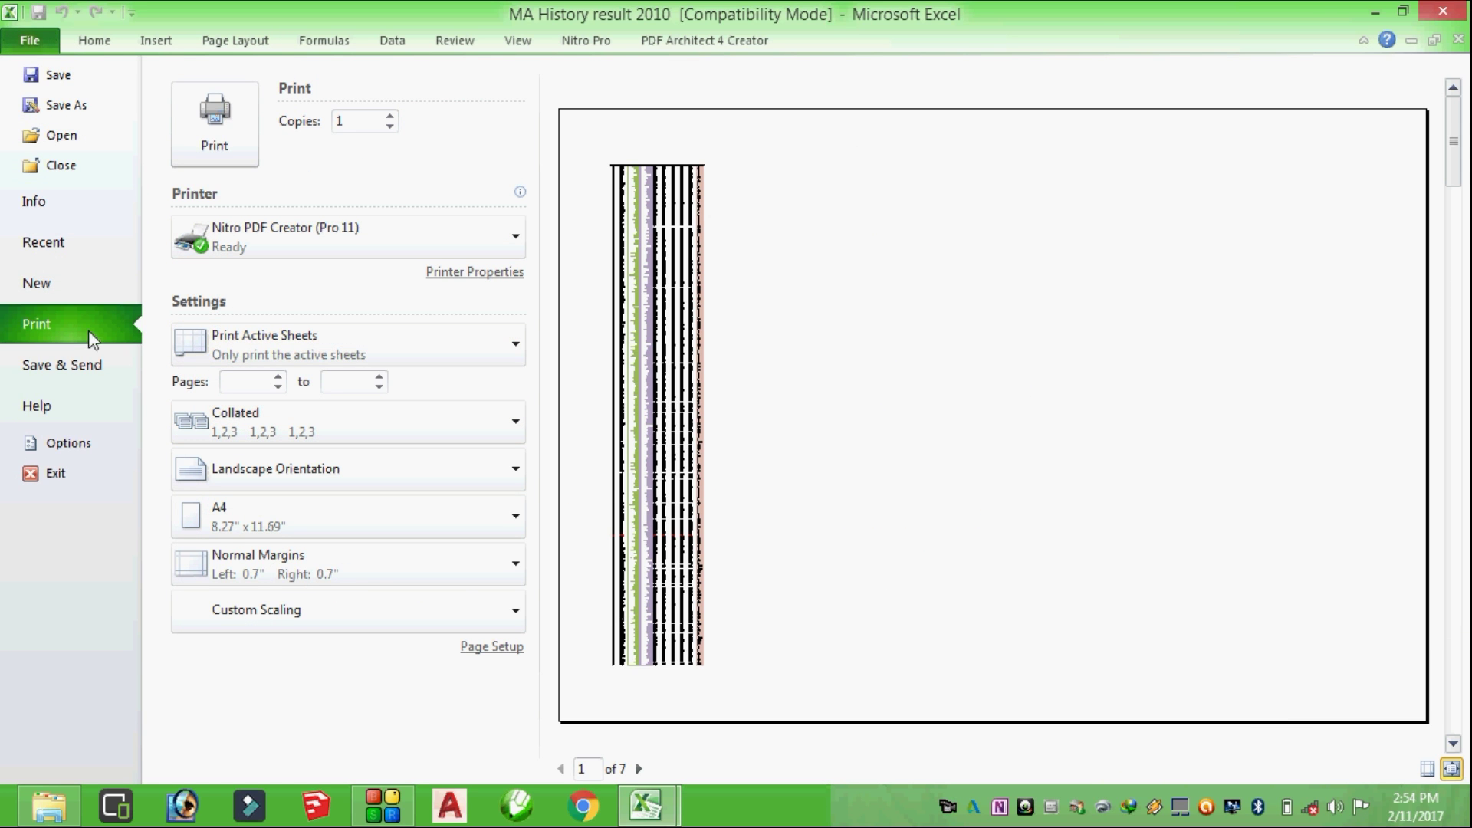
left_click(343, 610)
left_click(285, 340)
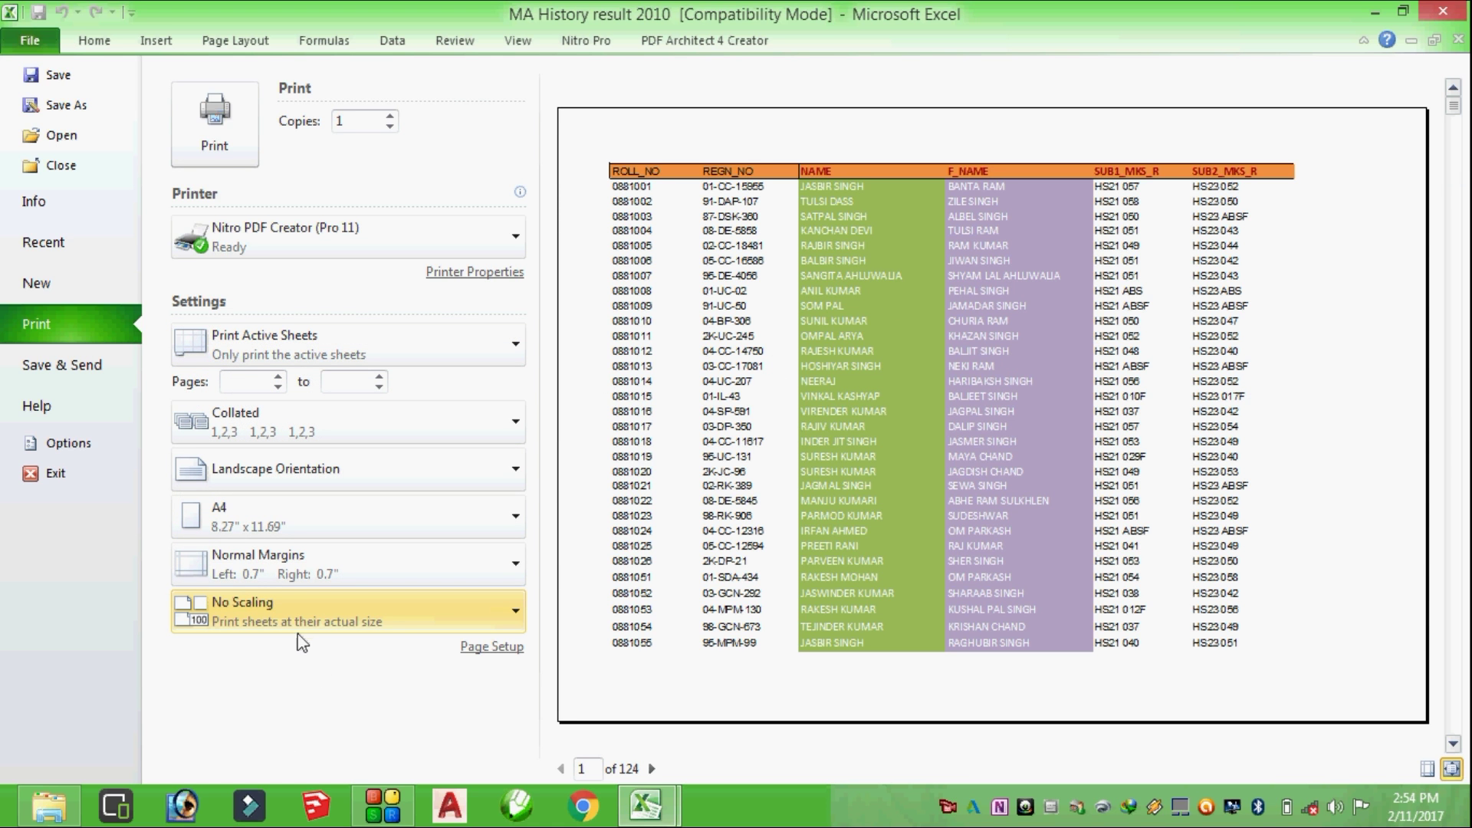
left_click(368, 617)
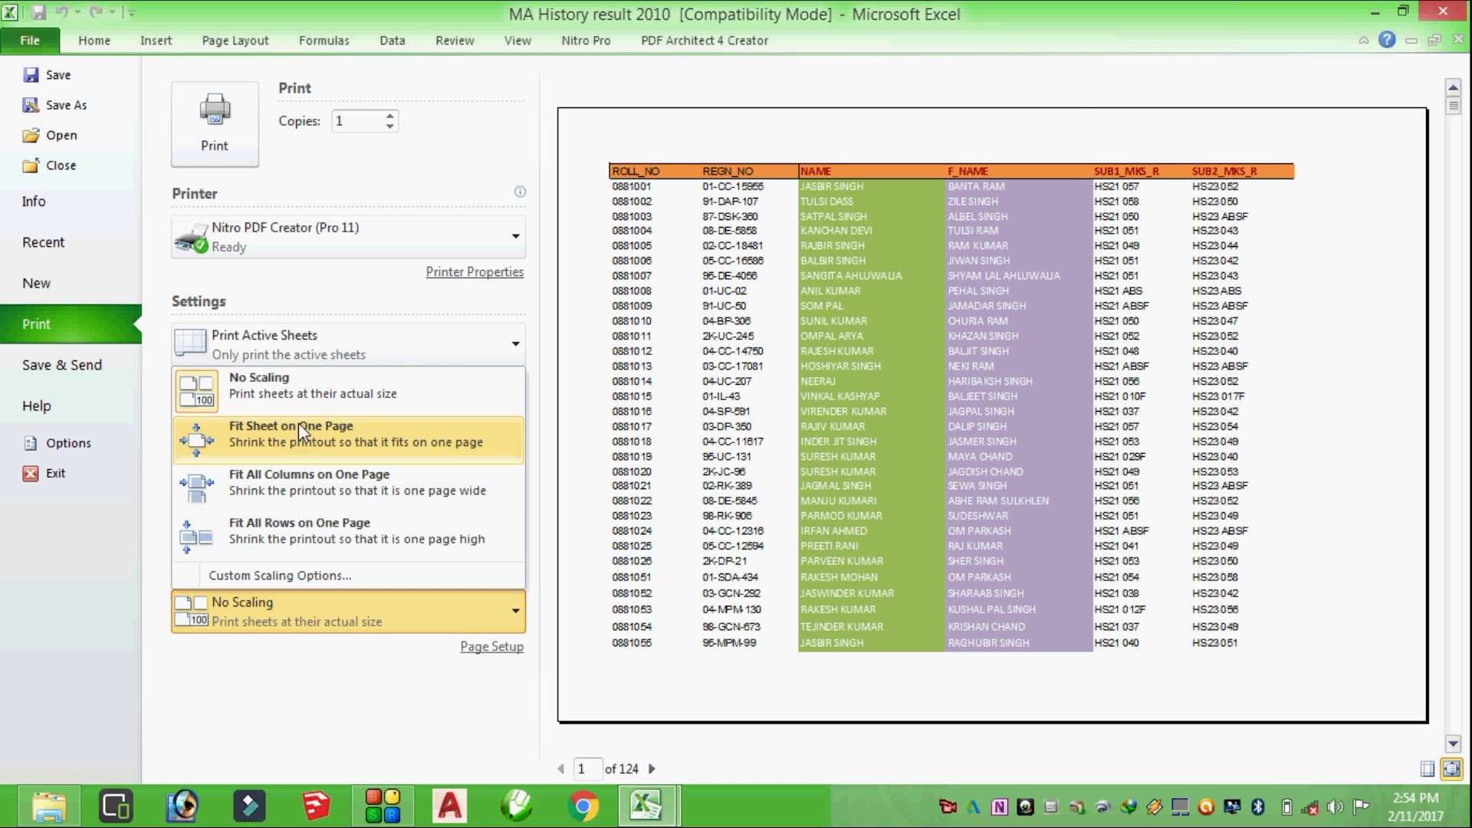
left_click(334, 679)
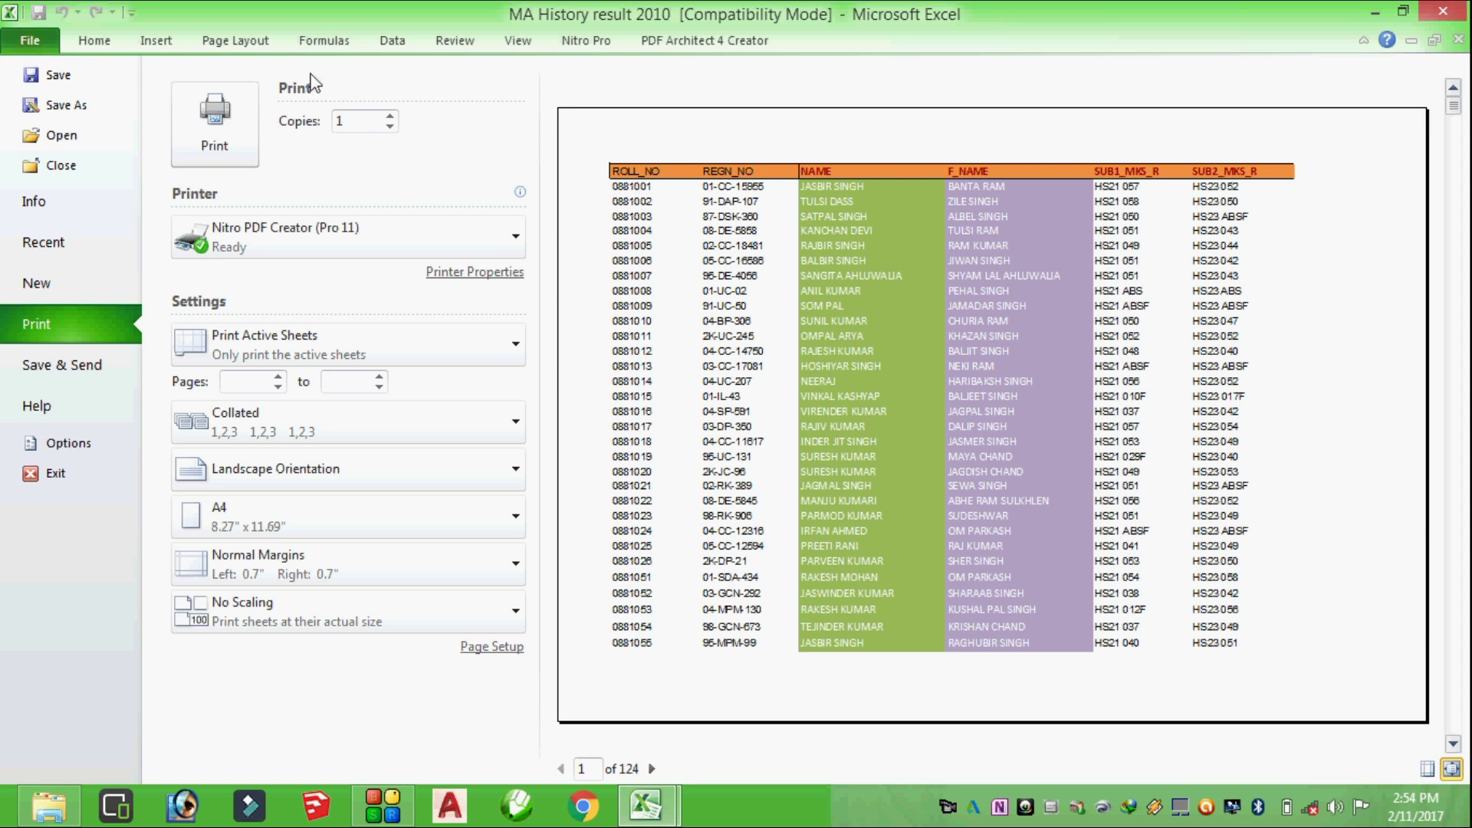
Step: Set the orientation to landscape and check the 124-page landscape print preview
left_click(238, 40)
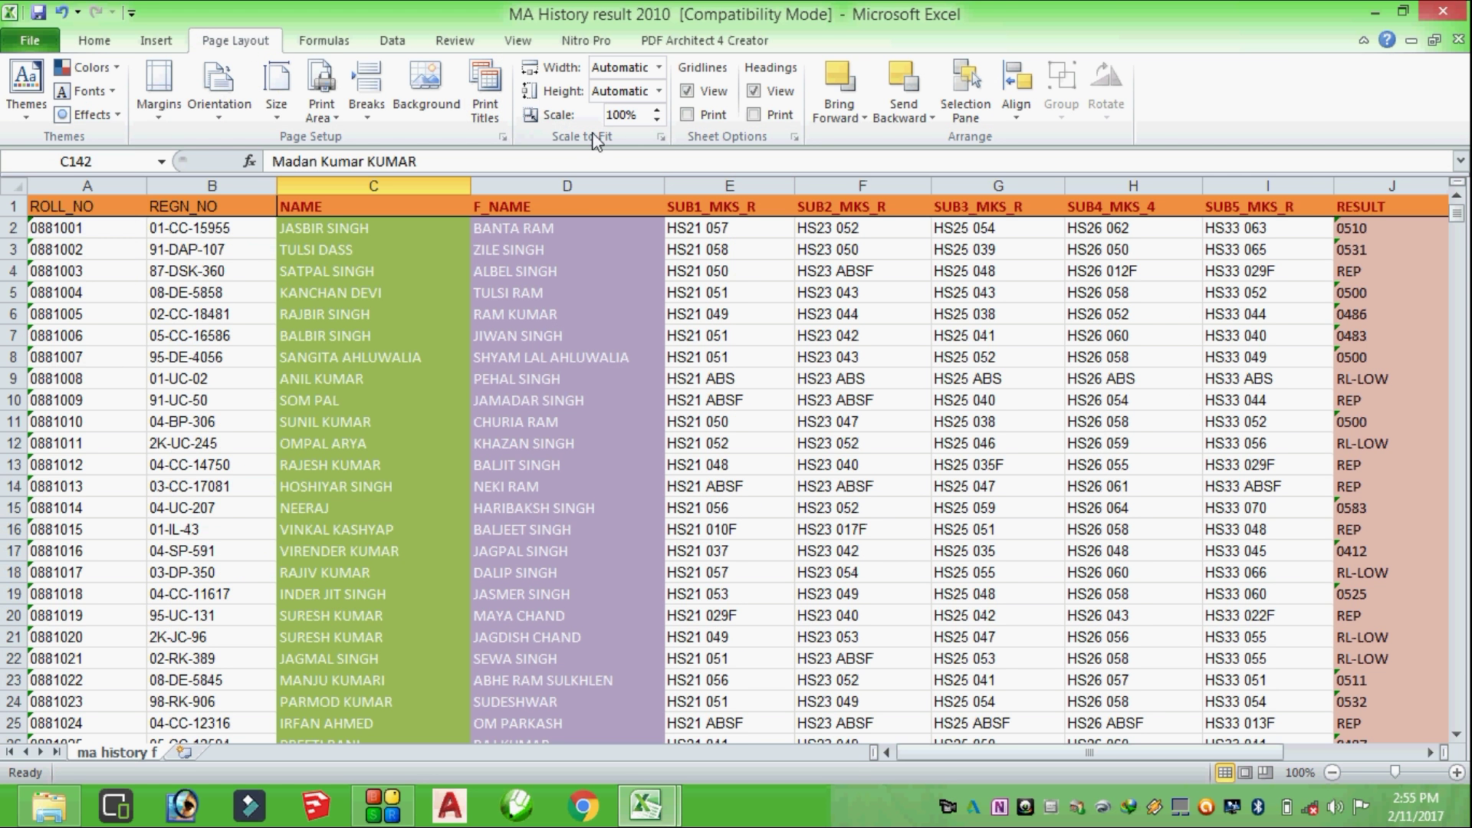
scroll(566, 525, "down", 3)
scroll(552, 531, "down", 3)
scroll(674, 528, "up", 6)
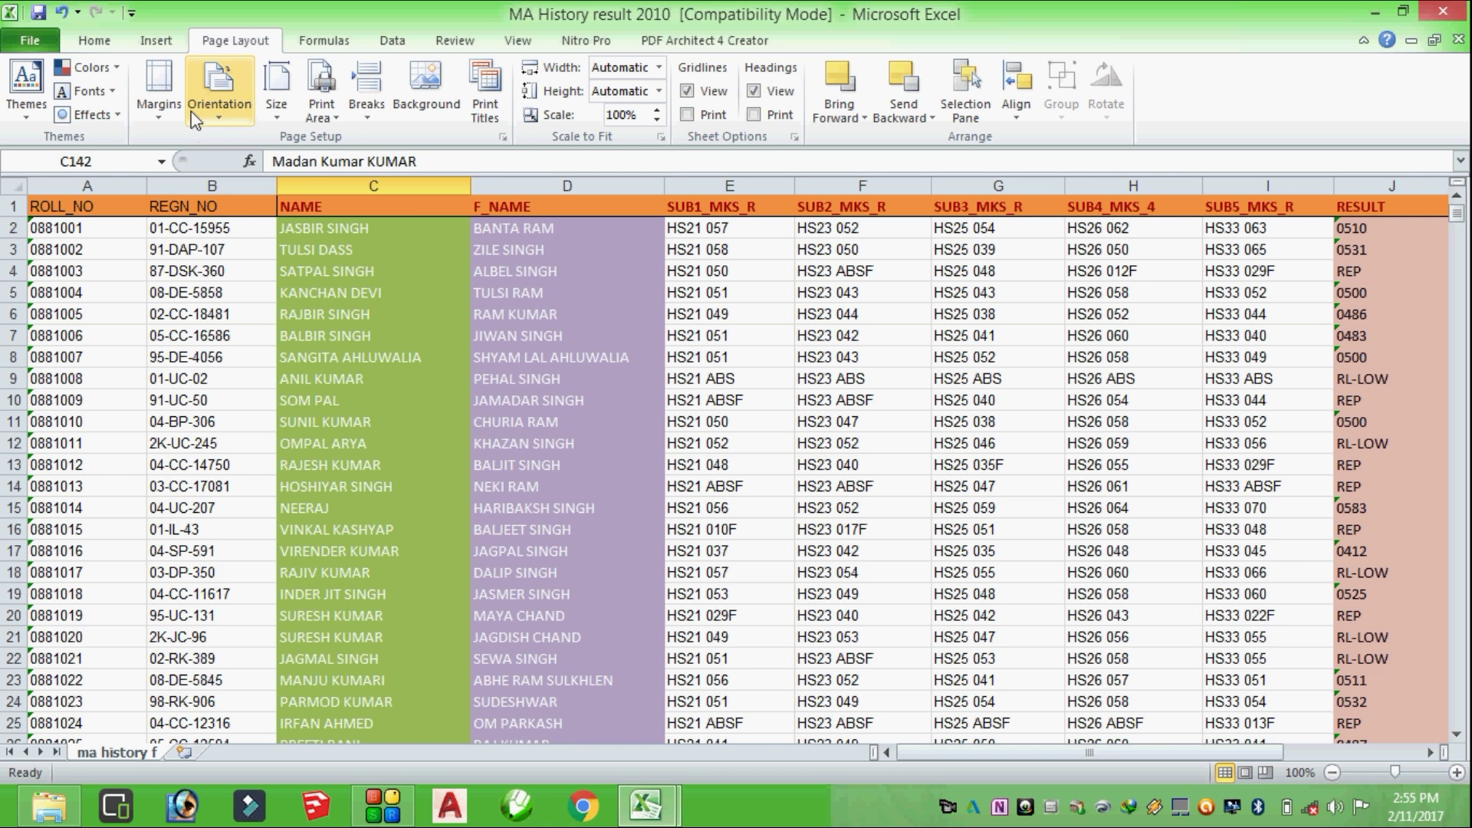
left_click(219, 107)
left_click(268, 203)
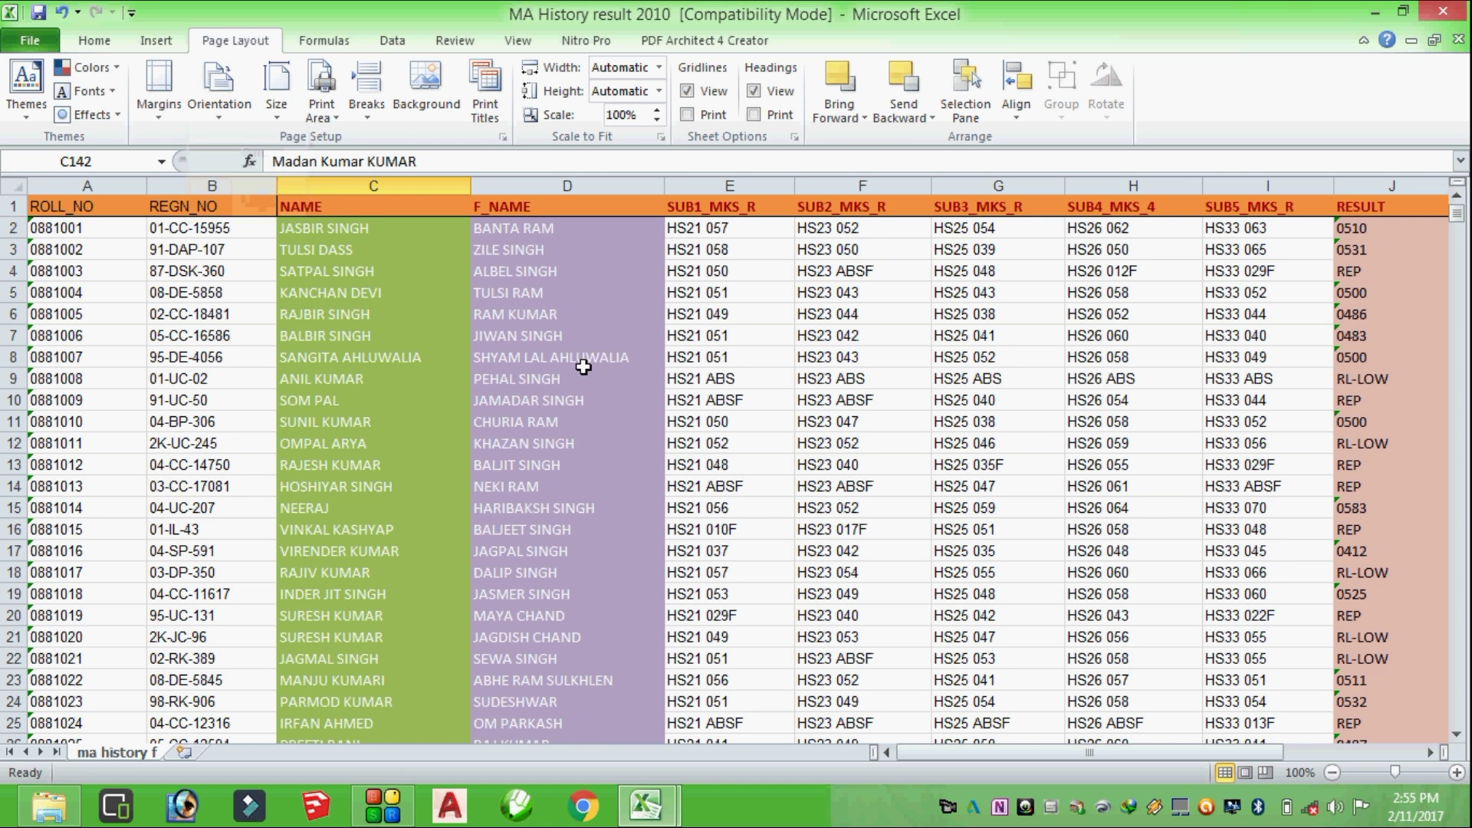
left_click(29, 41)
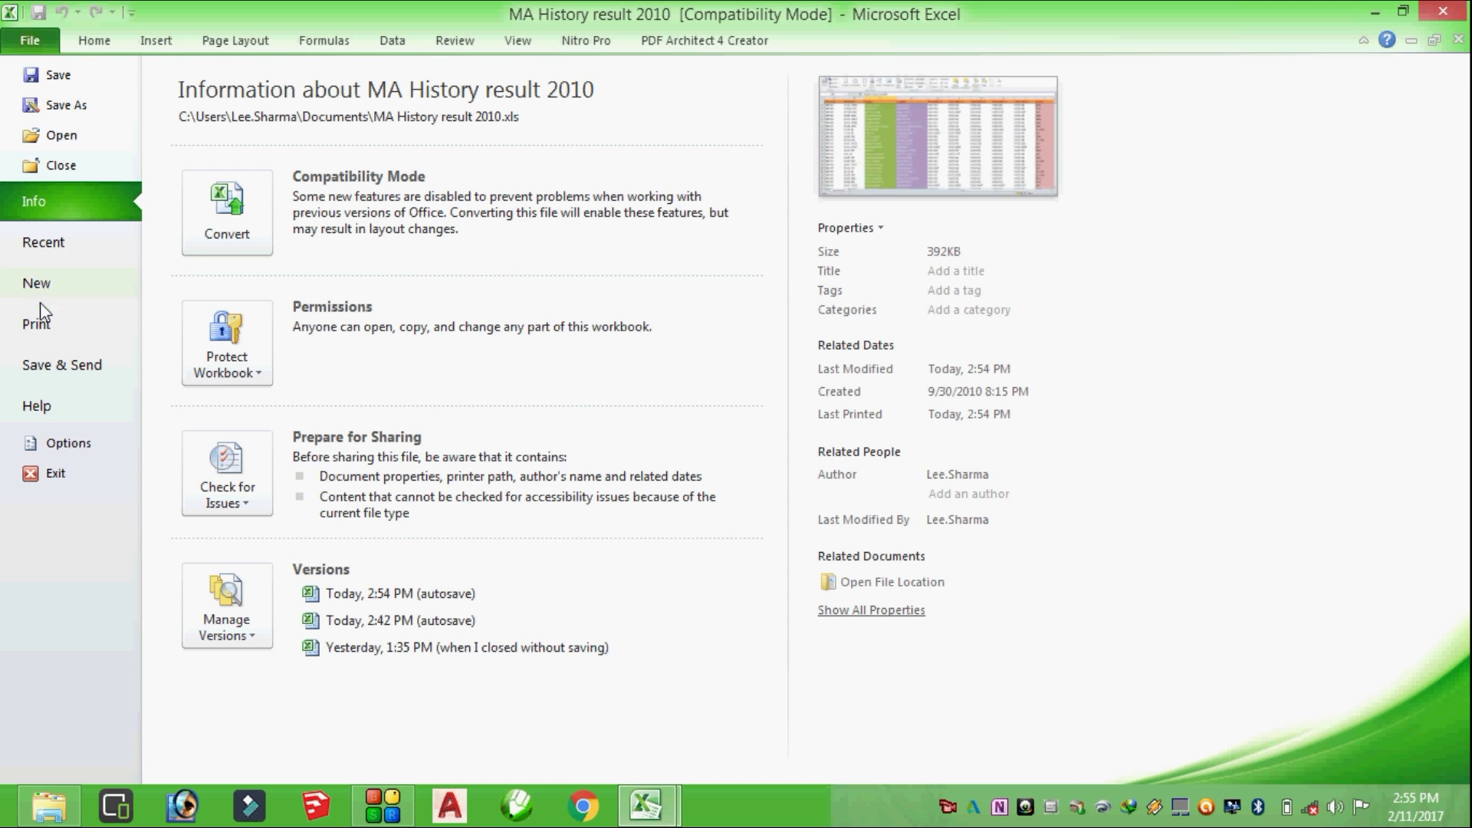
left_click(76, 324)
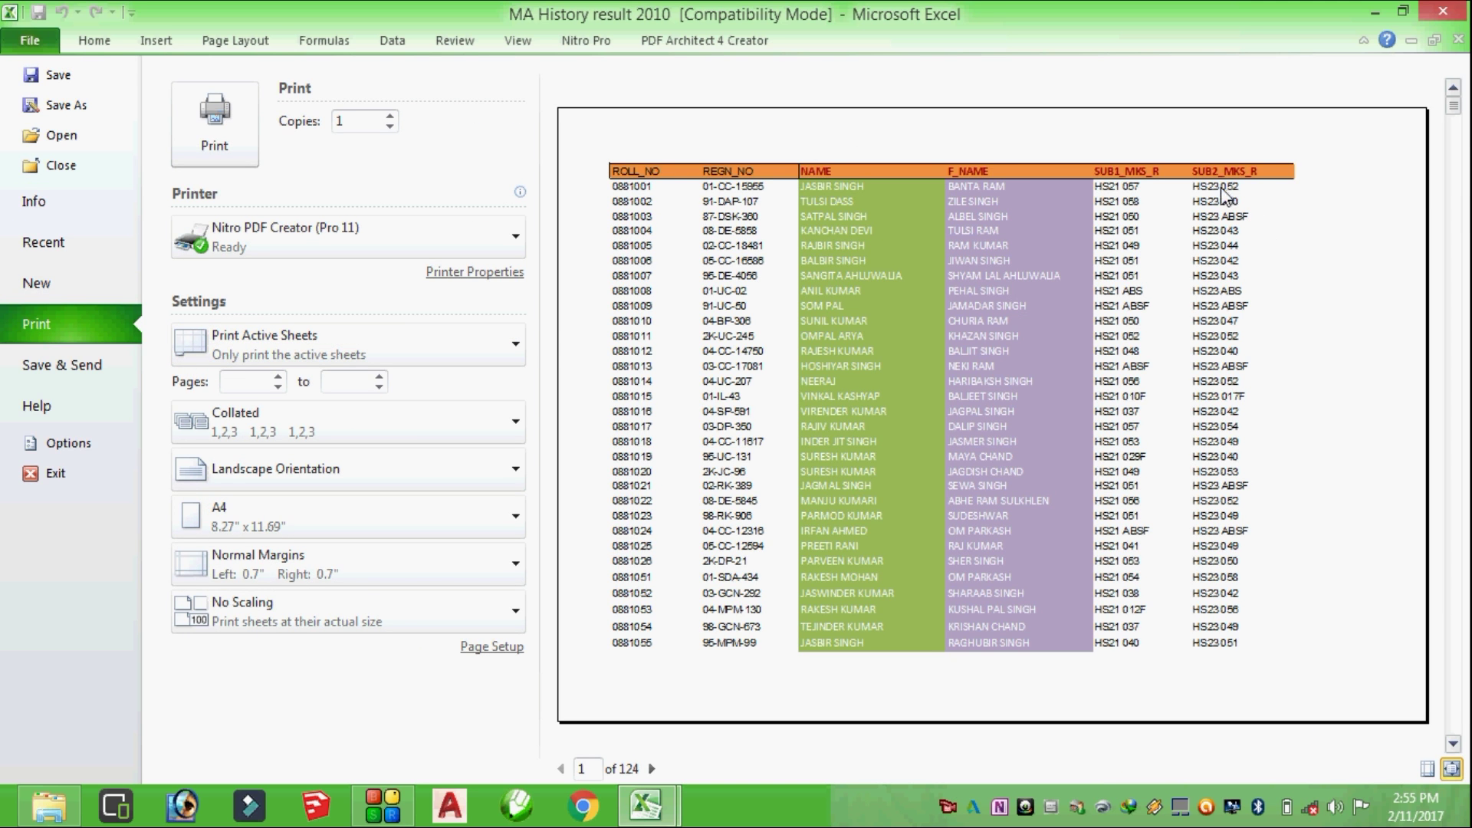
left_click(251, 40)
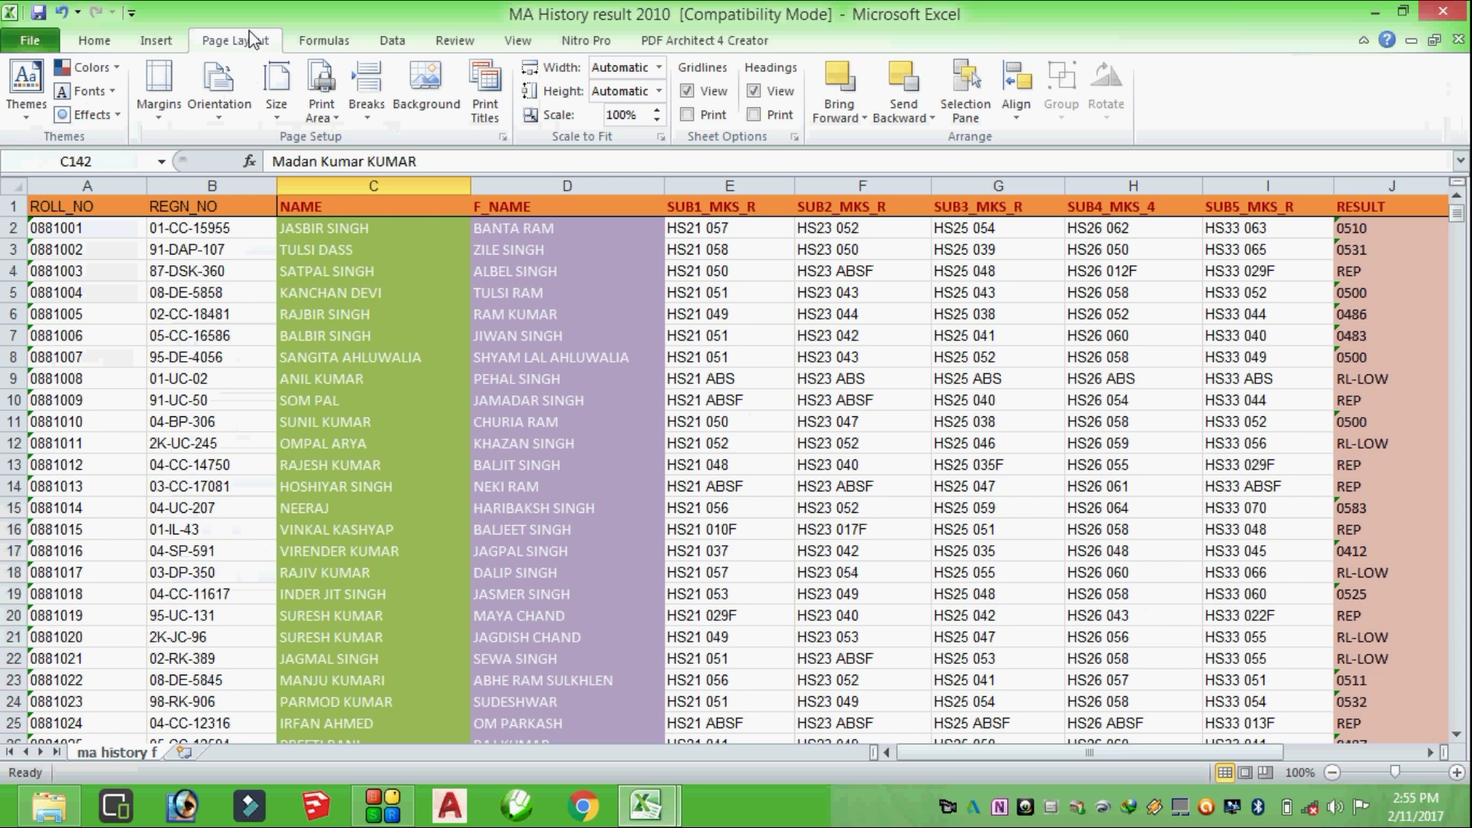
scroll(1105, 284, "down", 20)
scroll(1100, 292, "up", 11)
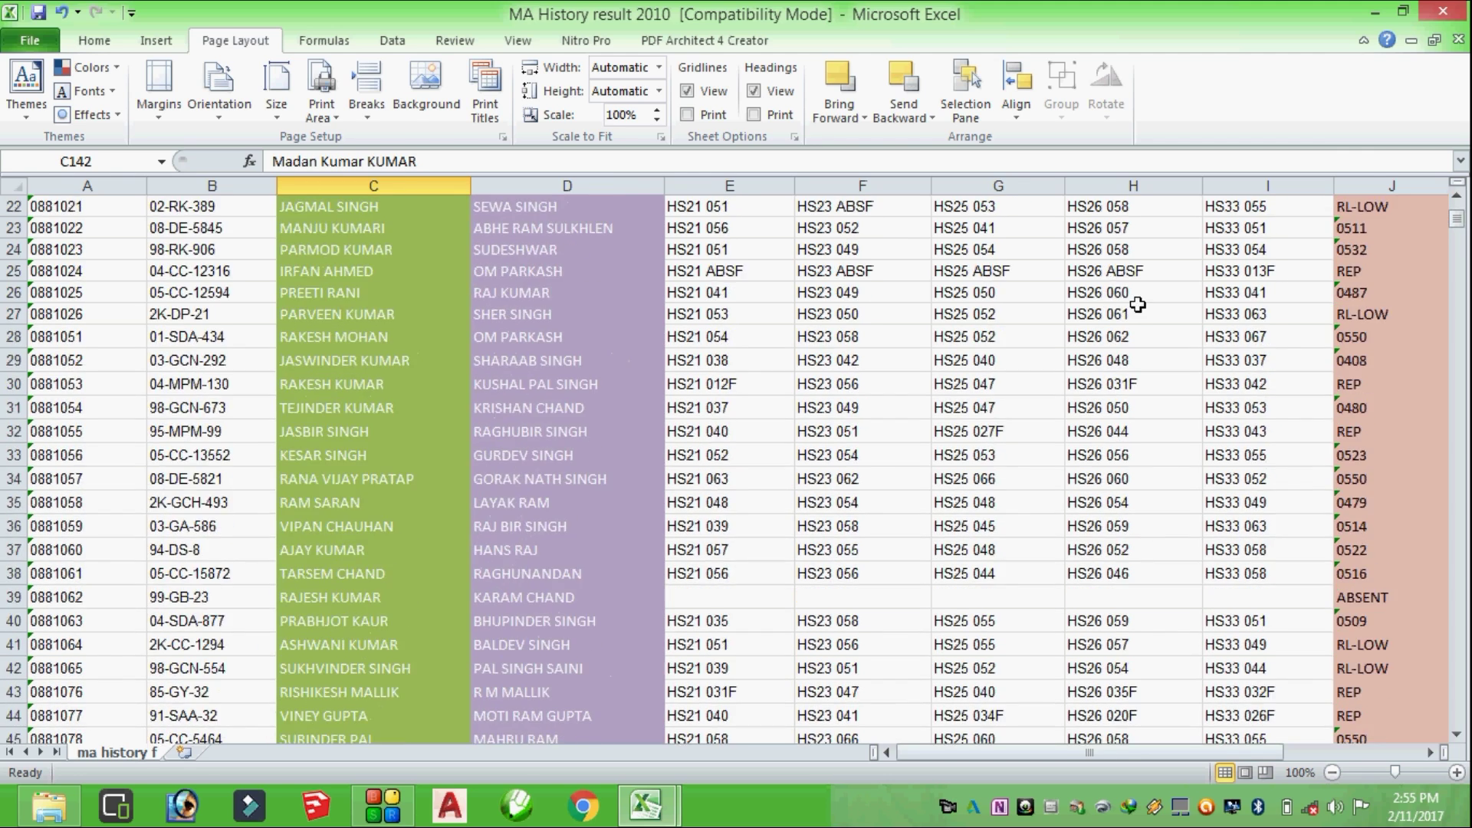
scroll(1097, 302, "up", 8)
scroll(1089, 318, "up", 1)
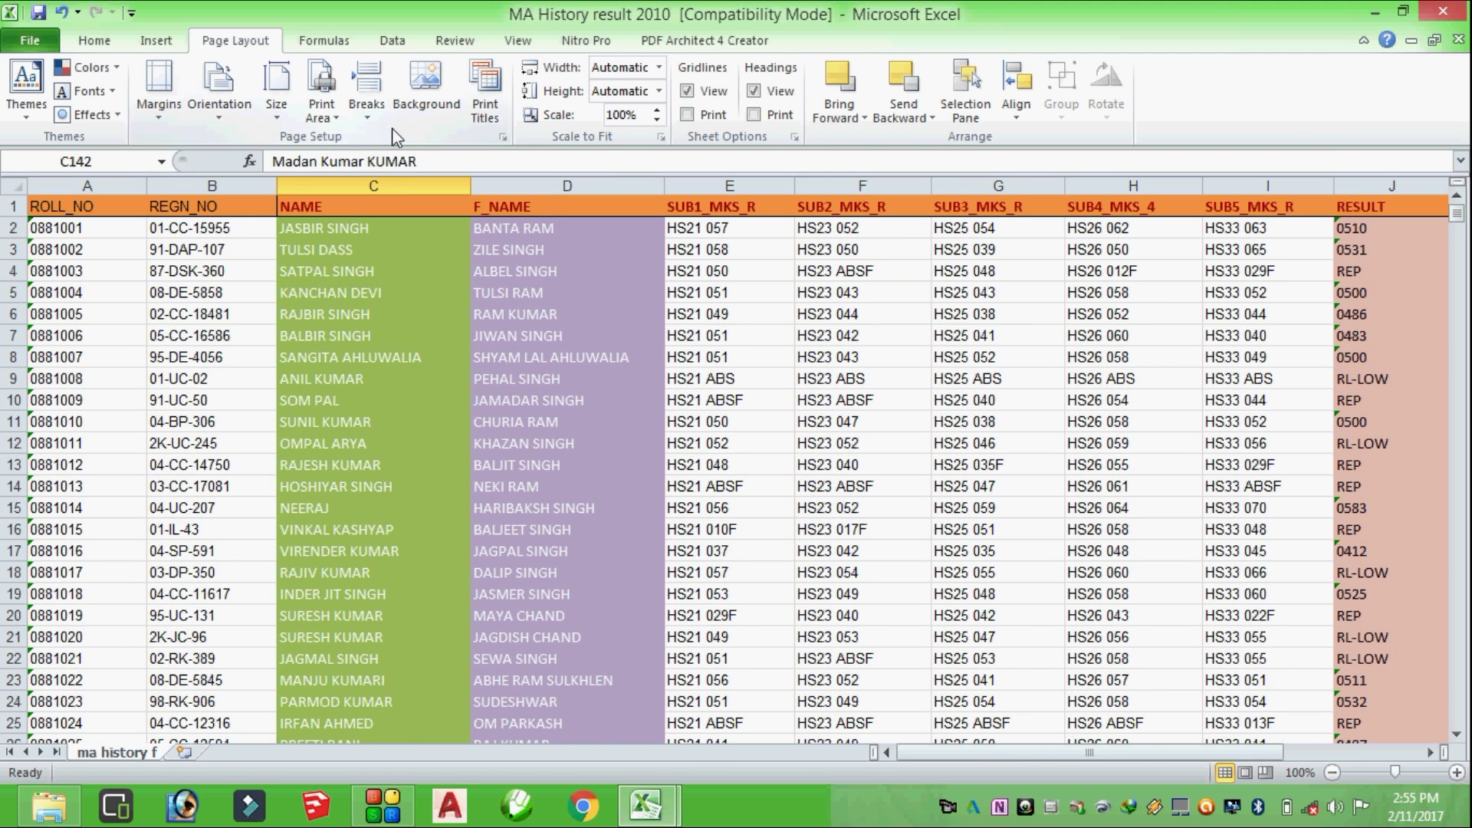
left_click(657, 111)
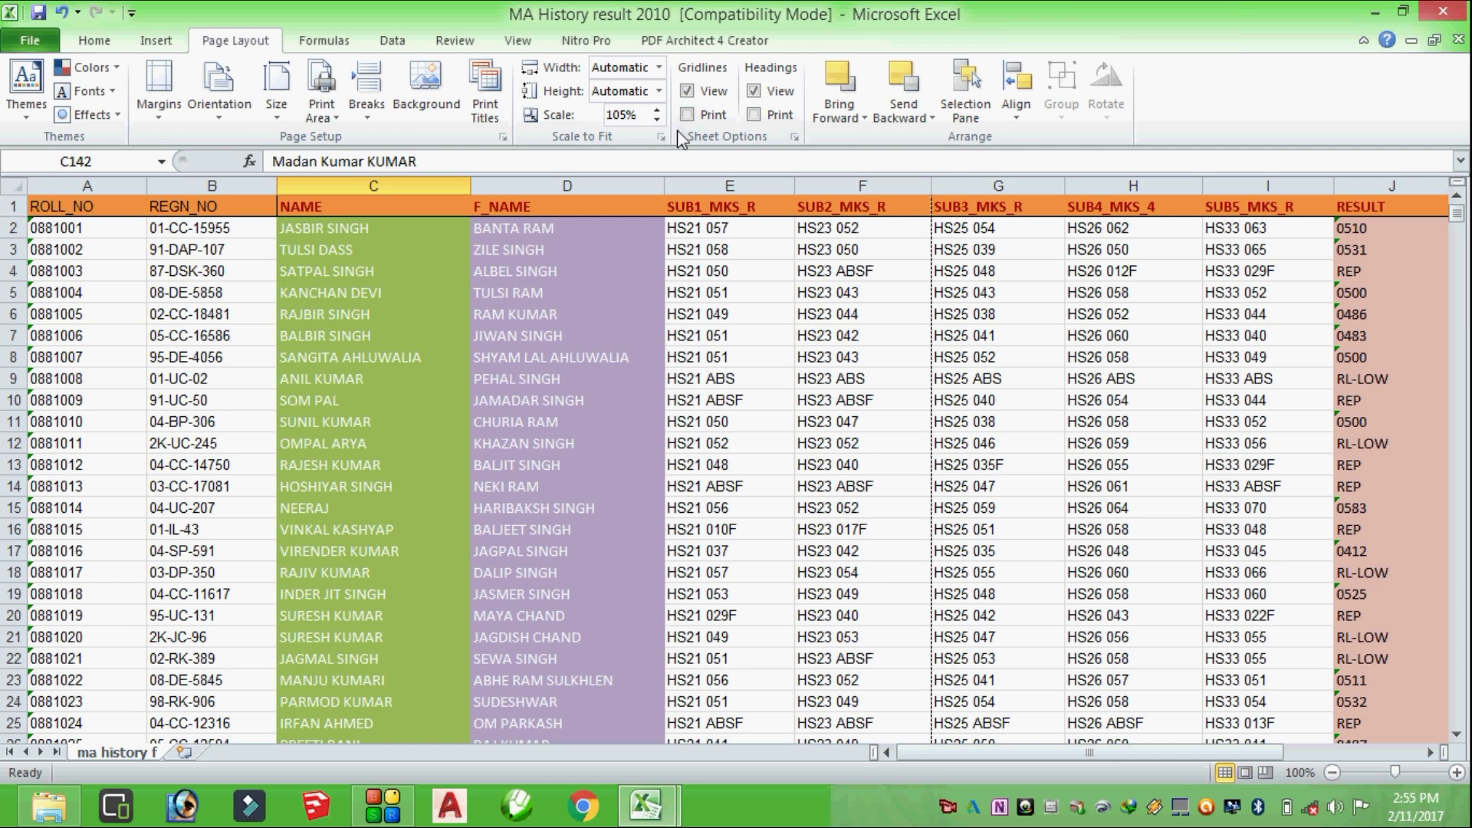
left_click(657, 119)
scroll(966, 395, "up", 2, "ctrl")
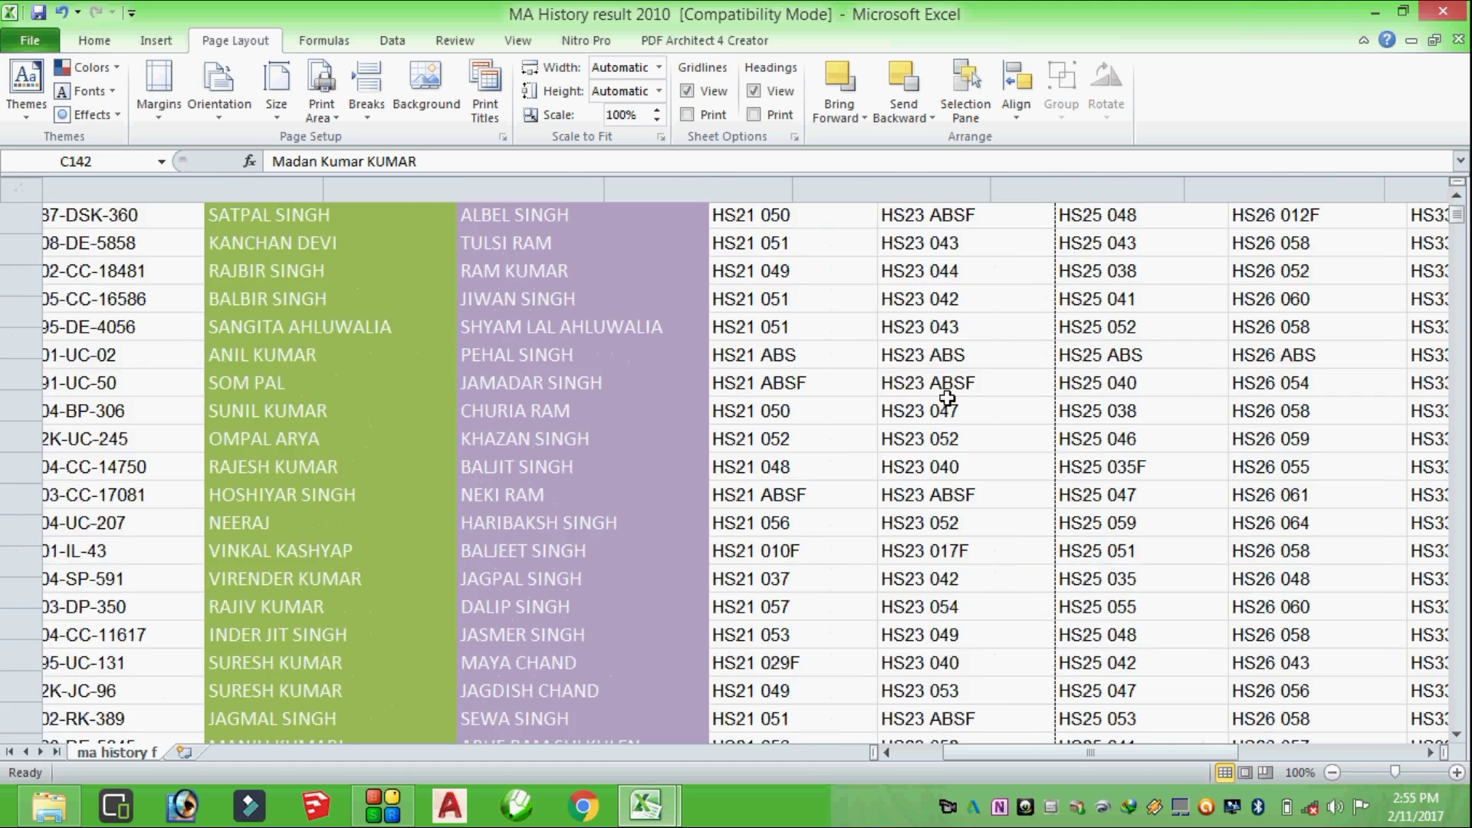
scroll(950, 397, "up", 2, "ctrl")
scroll(1073, 414, "up", 1, "ctrl")
scroll(1218, 421, "up", 2, "ctrl")
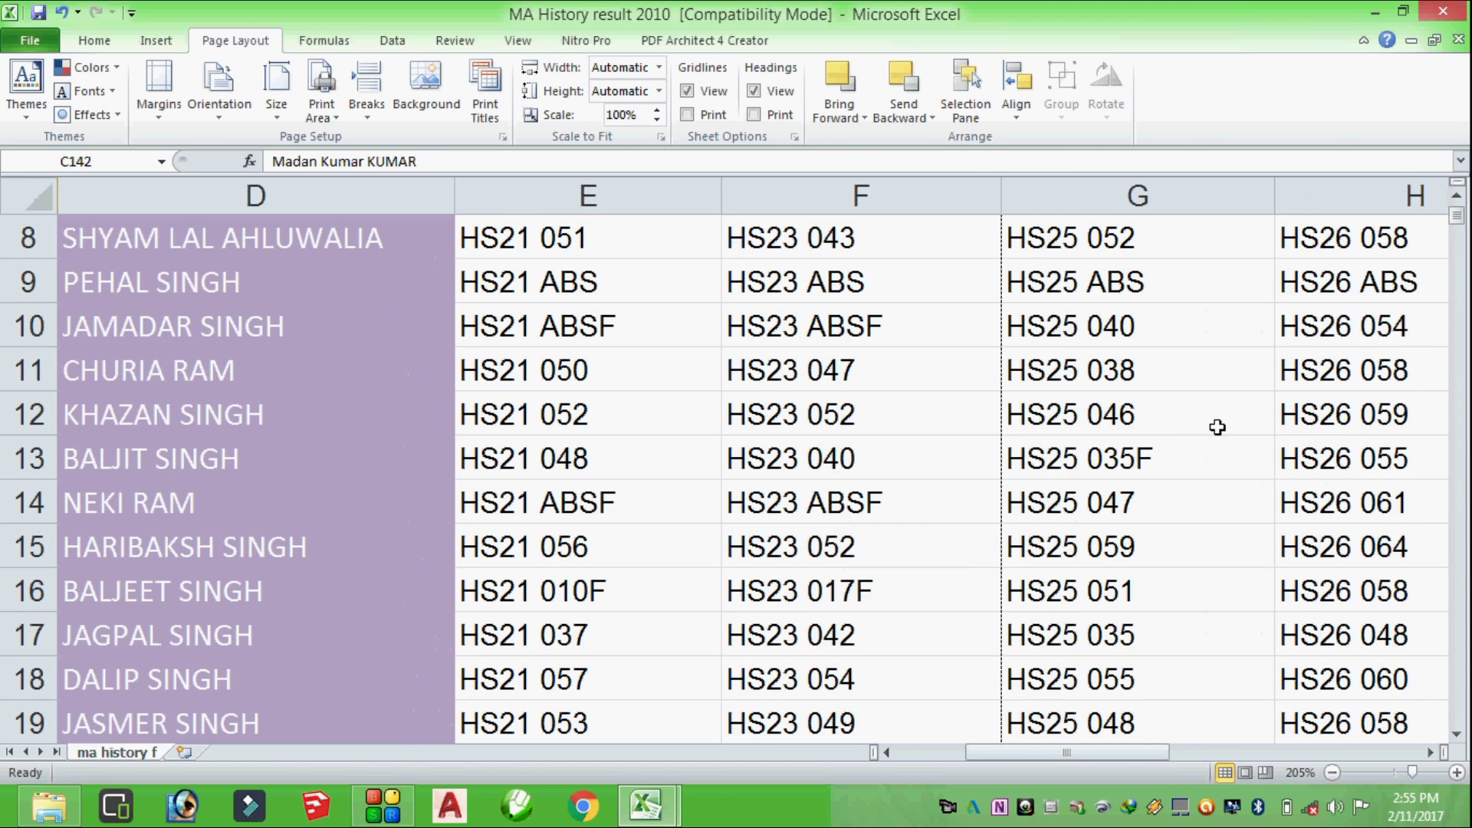
scroll(1006, 363, "up", 2, "ctrl")
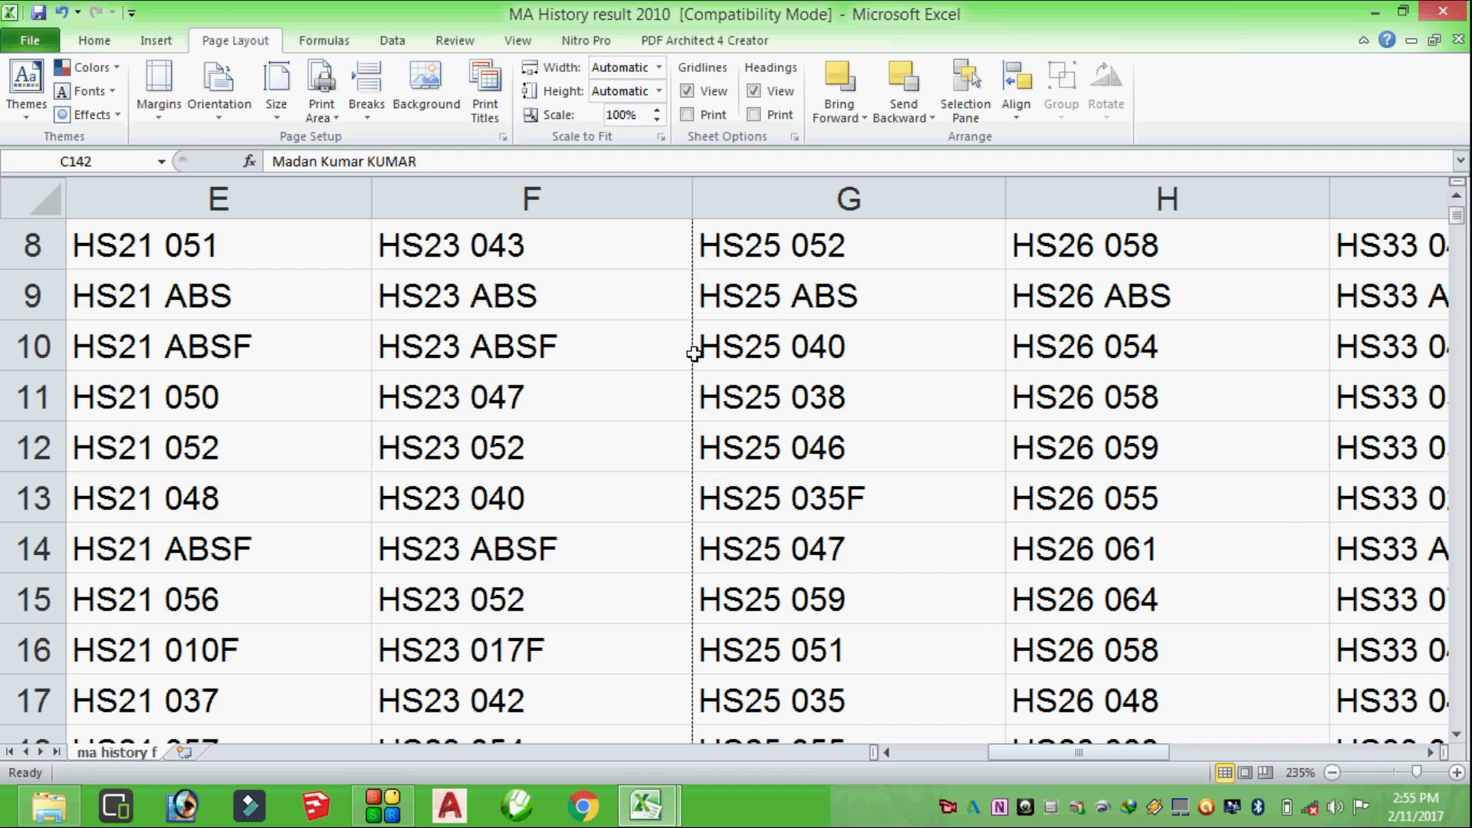
scroll(694, 354, "down", 1, "ctrl")
scroll(690, 348, "down", 6, "ctrl")
scroll(532, 371, "down", 3, "ctrl")
scroll(394, 394, "down", 5, "ctrl")
scroll(394, 395, "up", 3, "ctrl")
scroll(392, 395, "up", 1, "ctrl")
scroll(391, 396, "up", 1, "ctrl")
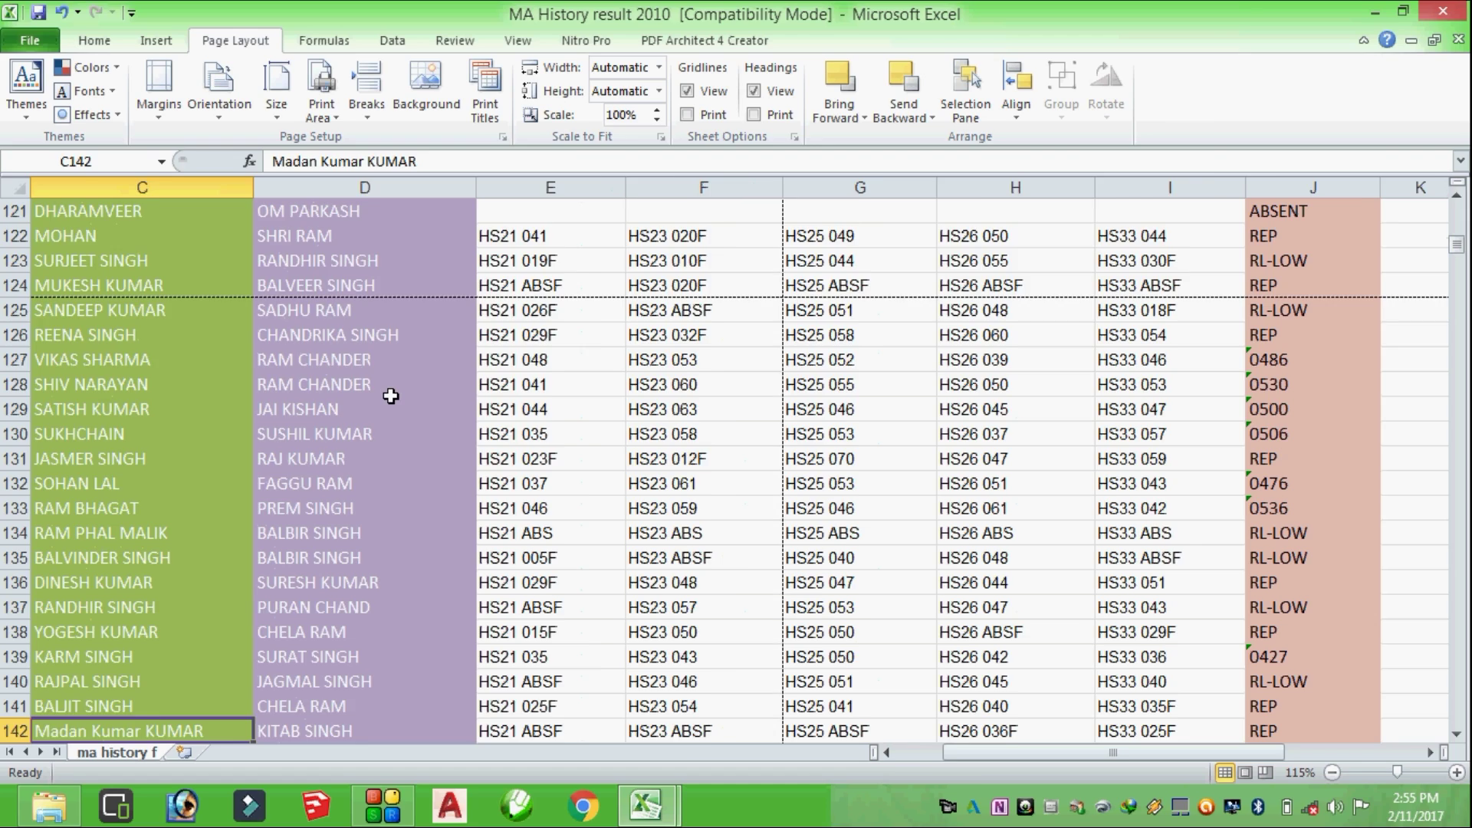
scroll(390, 395, "up", 1, "ctrl")
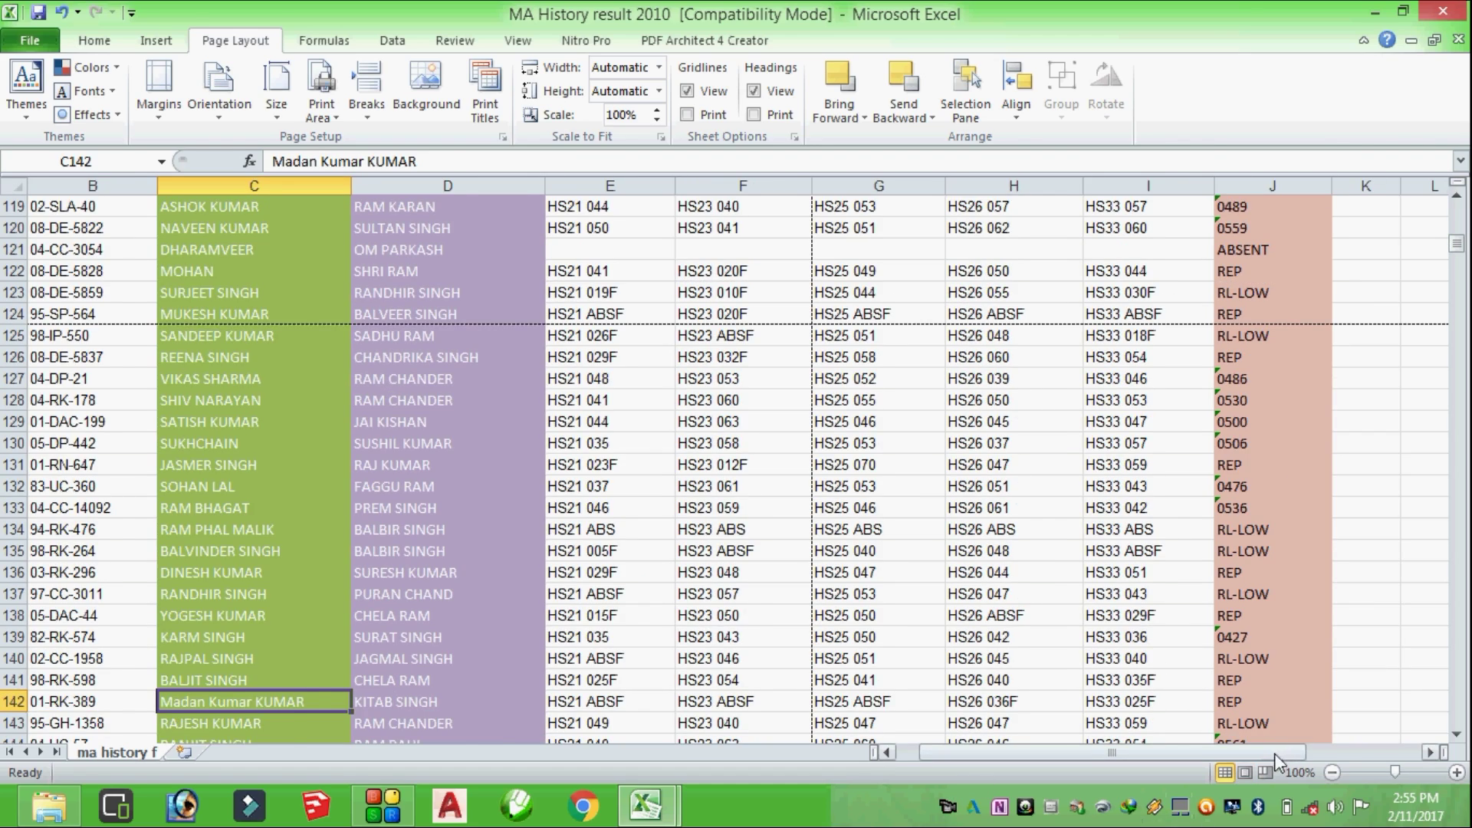
left_click_drag(1273, 753, 1251, 753)
scroll(943, 307, "up", 4)
scroll(950, 345, "up", 11)
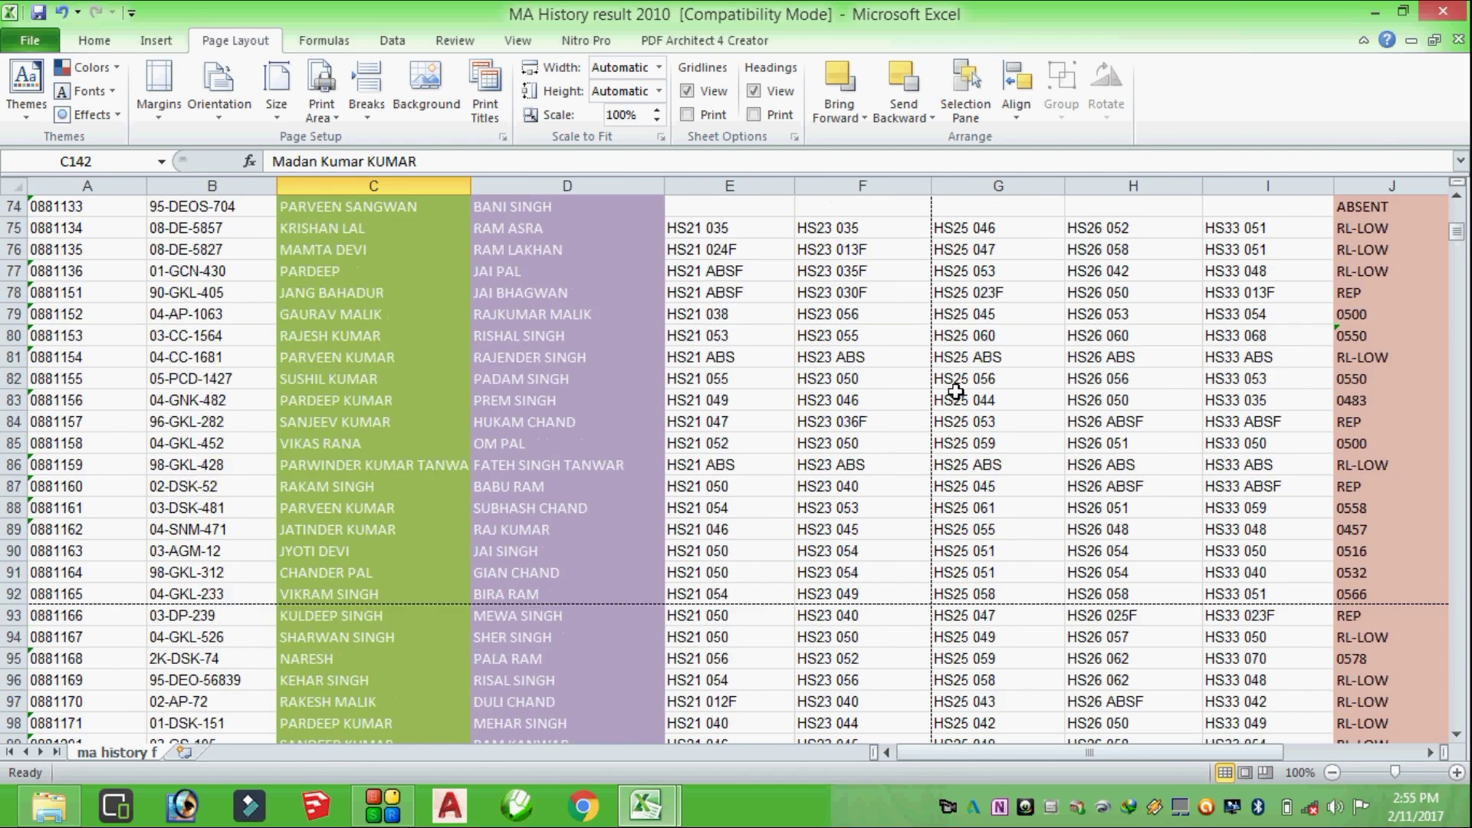
scroll(955, 393, "up", 20)
scroll(955, 393, "up", 4)
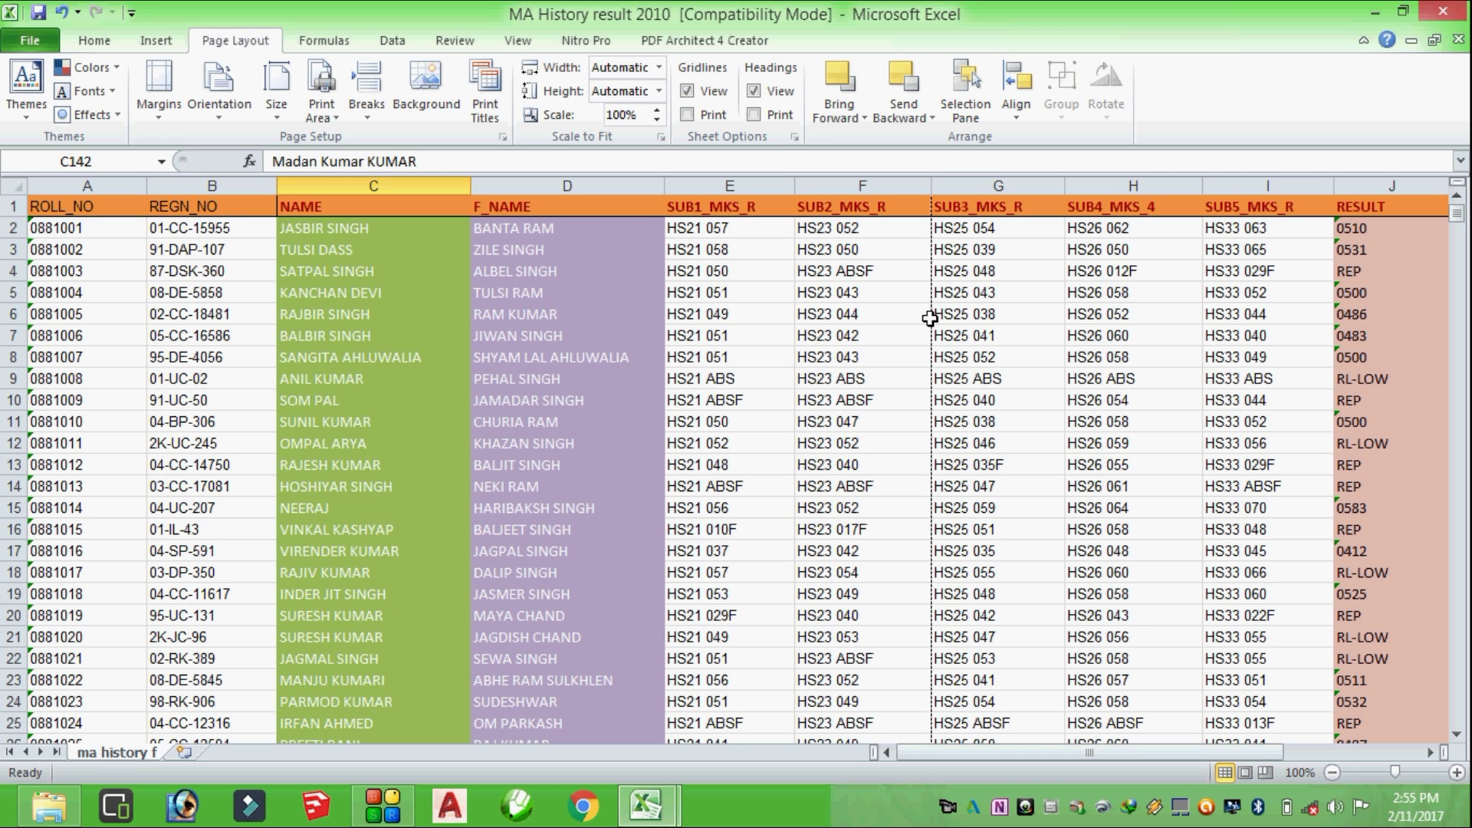
Step: Set the print scale to 70% so every column through RESULT fits each page
left_click(654, 110)
left_click(656, 110)
left_click(655, 110)
left_click(639, 113)
left_click(657, 120)
left_click(657, 119)
left_click(656, 120)
left_click(657, 120)
left_click(657, 120)
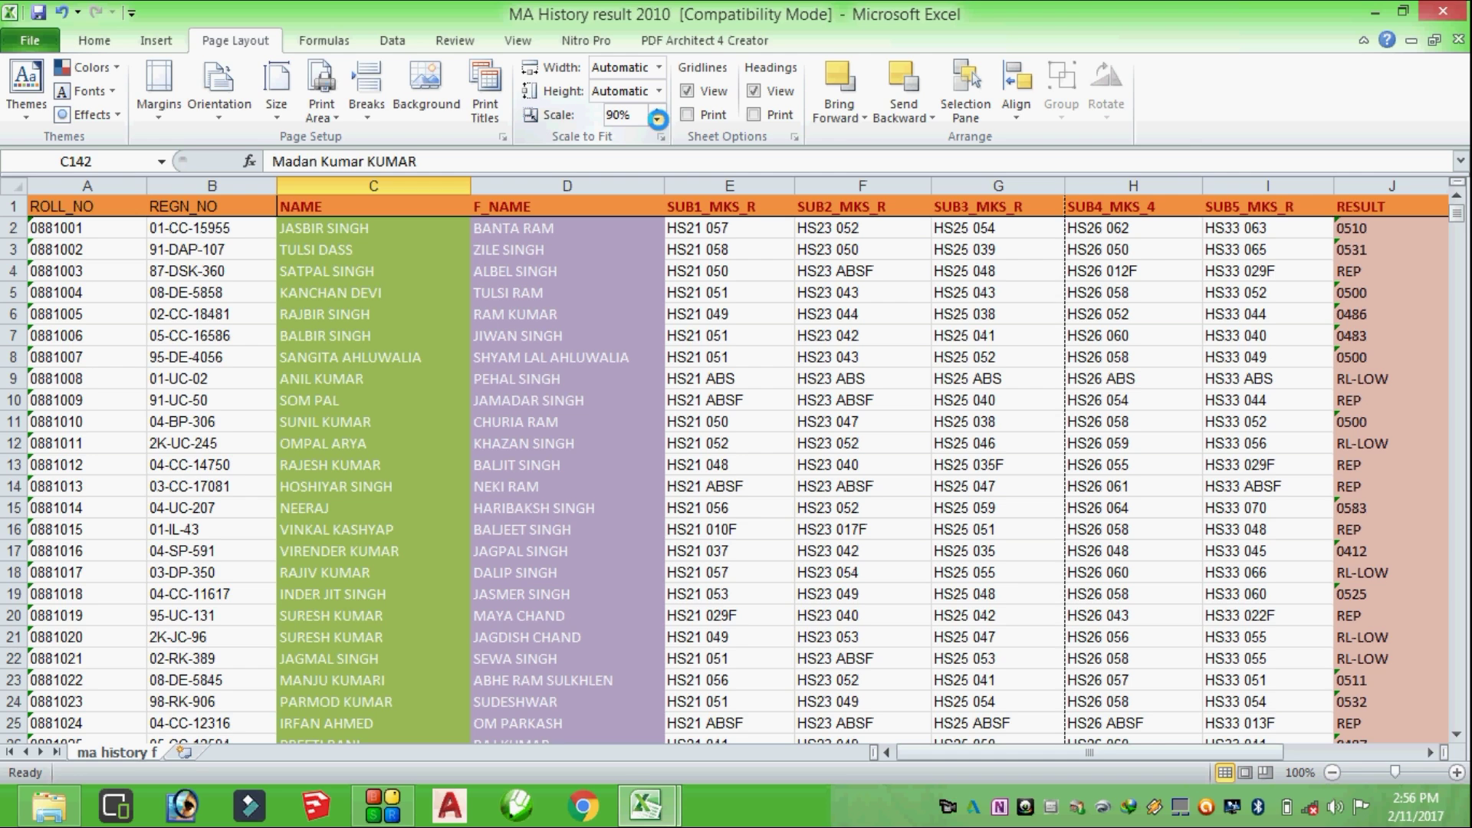
left_click(657, 120)
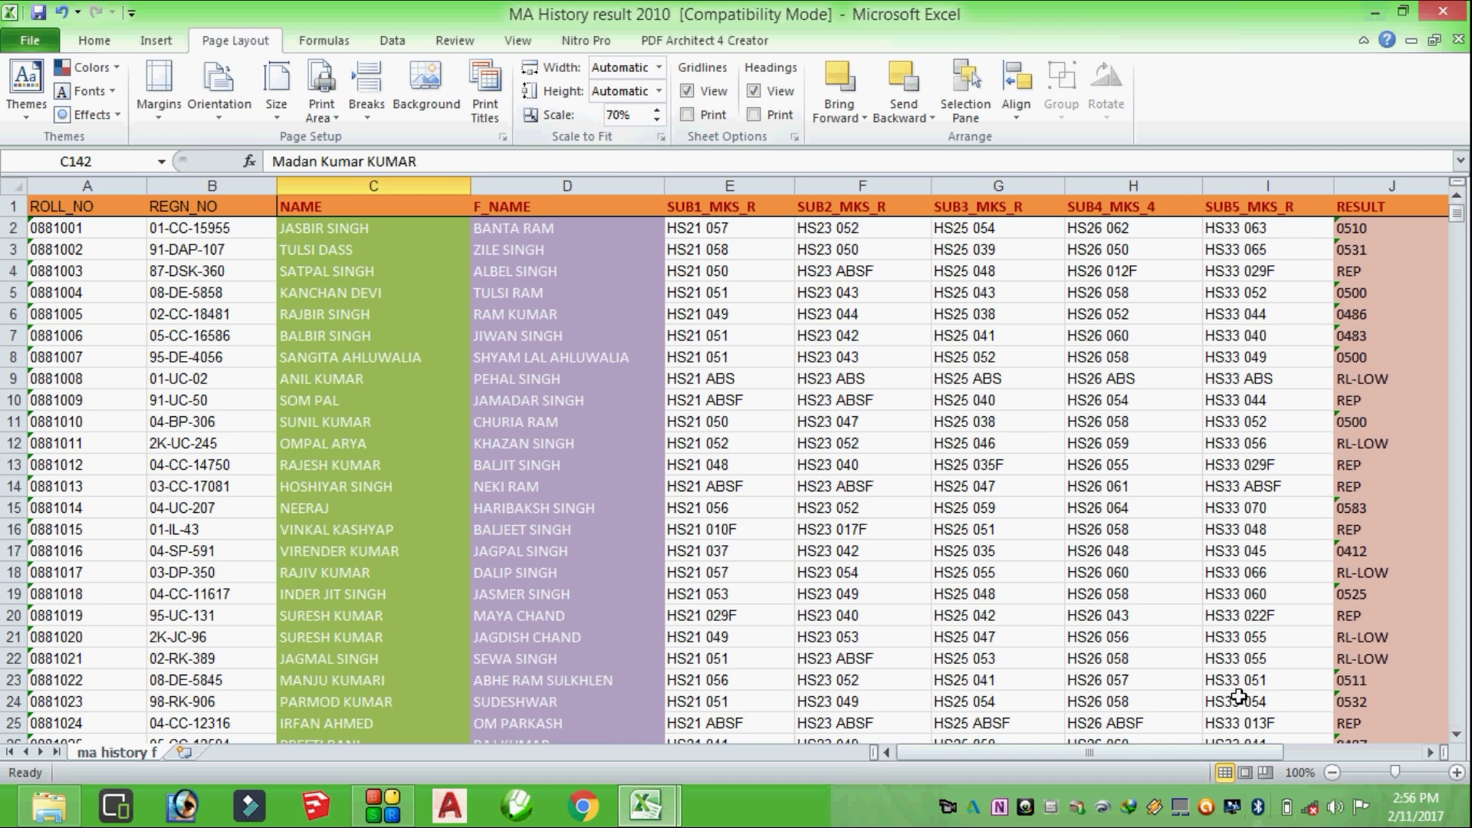
left_click_drag(1089, 752, 1180, 753)
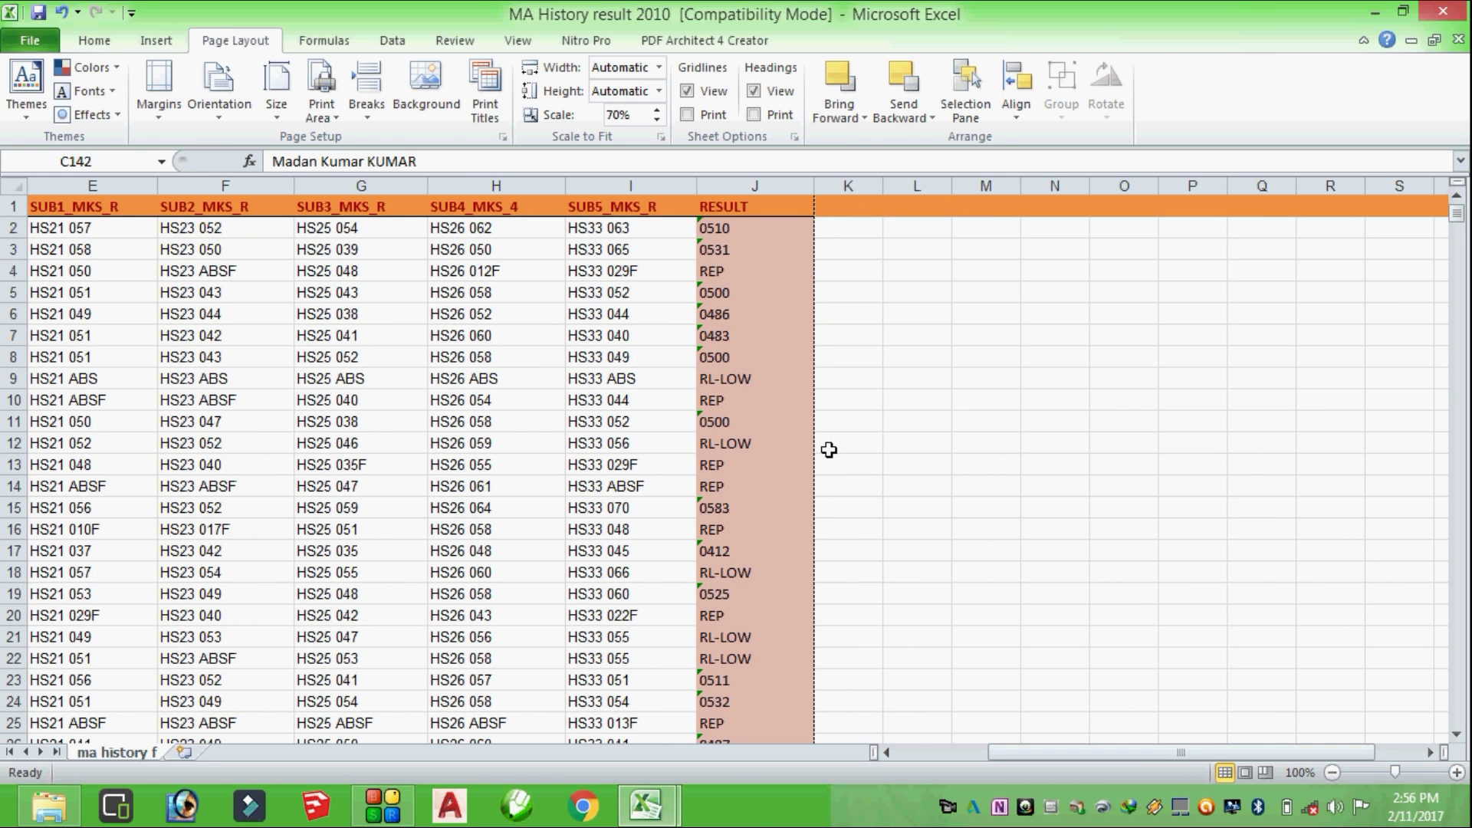
Step: Preview the 44-page landscape printout at 70% and return to the sheet
left_click(30, 39)
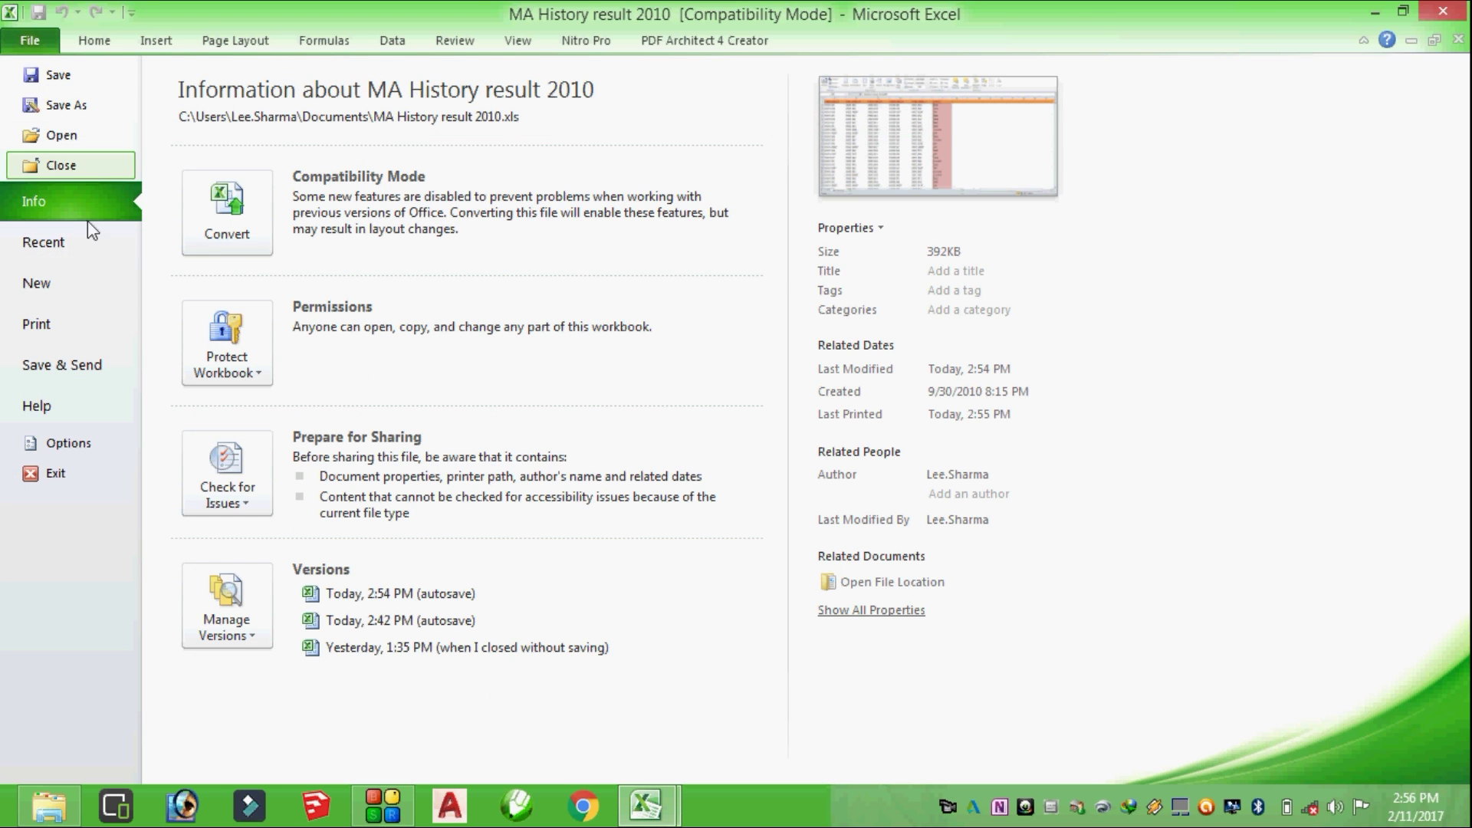
left_click(58, 325)
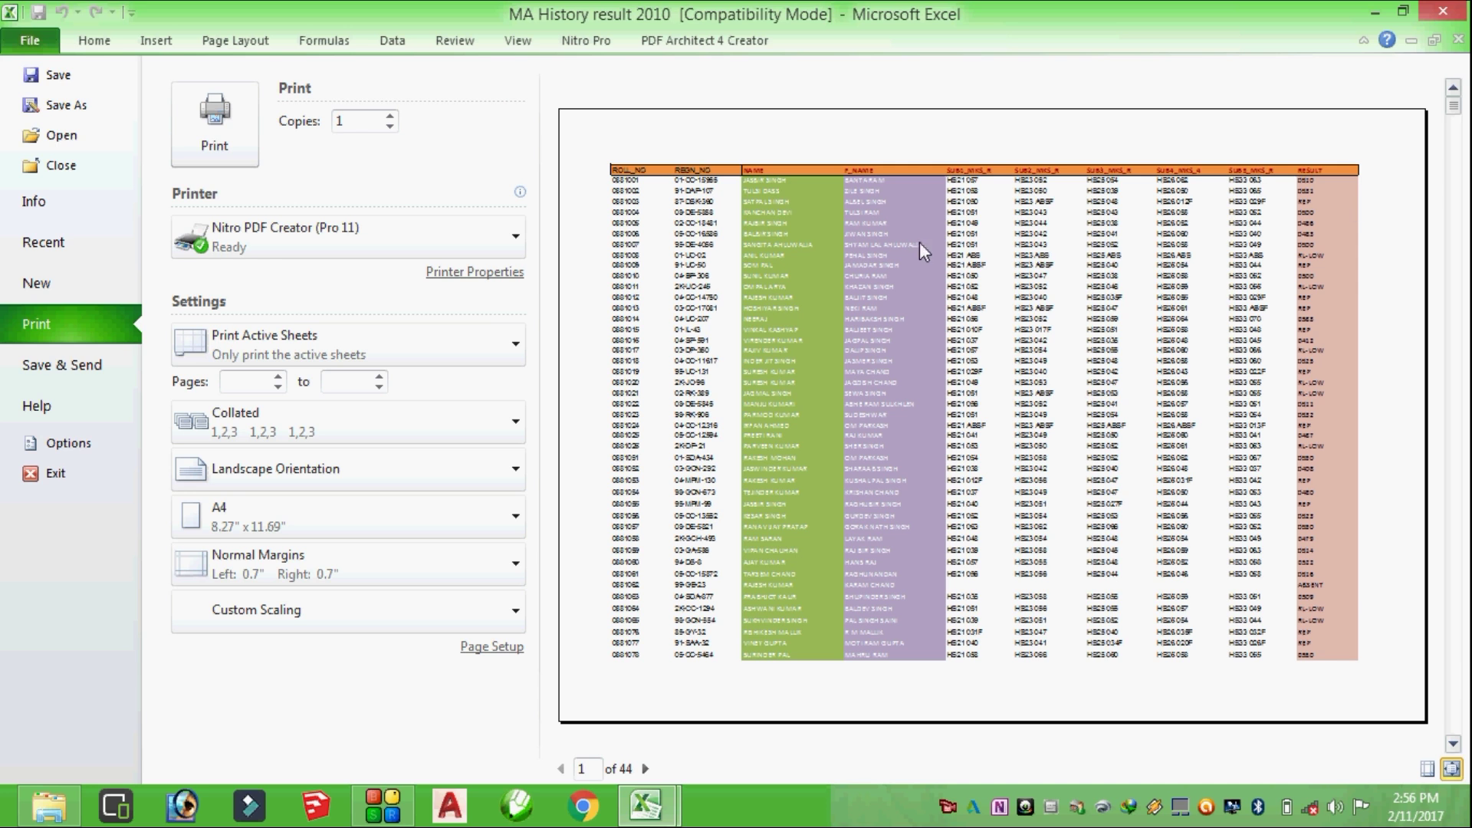
left_click(242, 41)
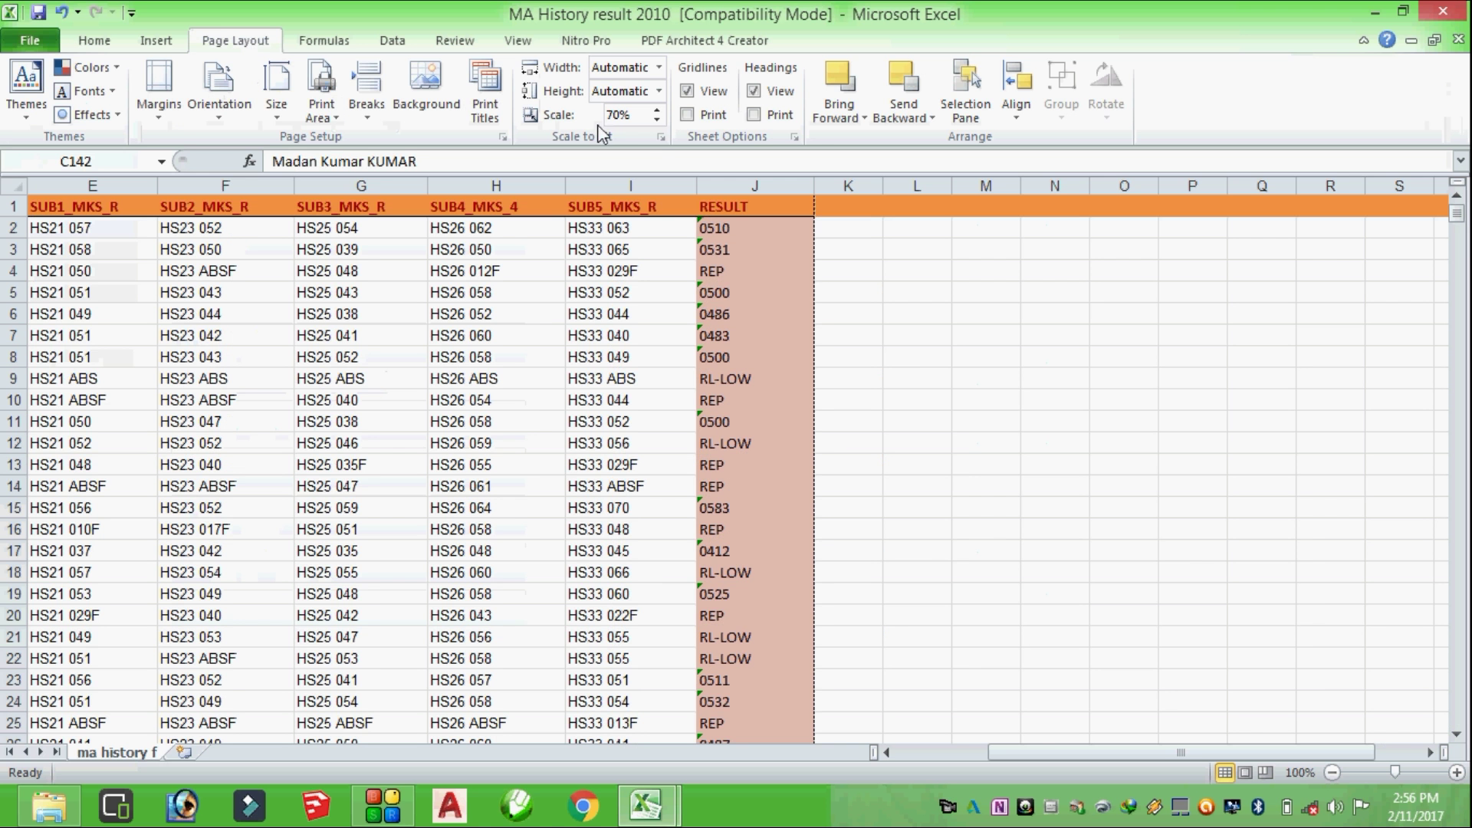
left_click(660, 68)
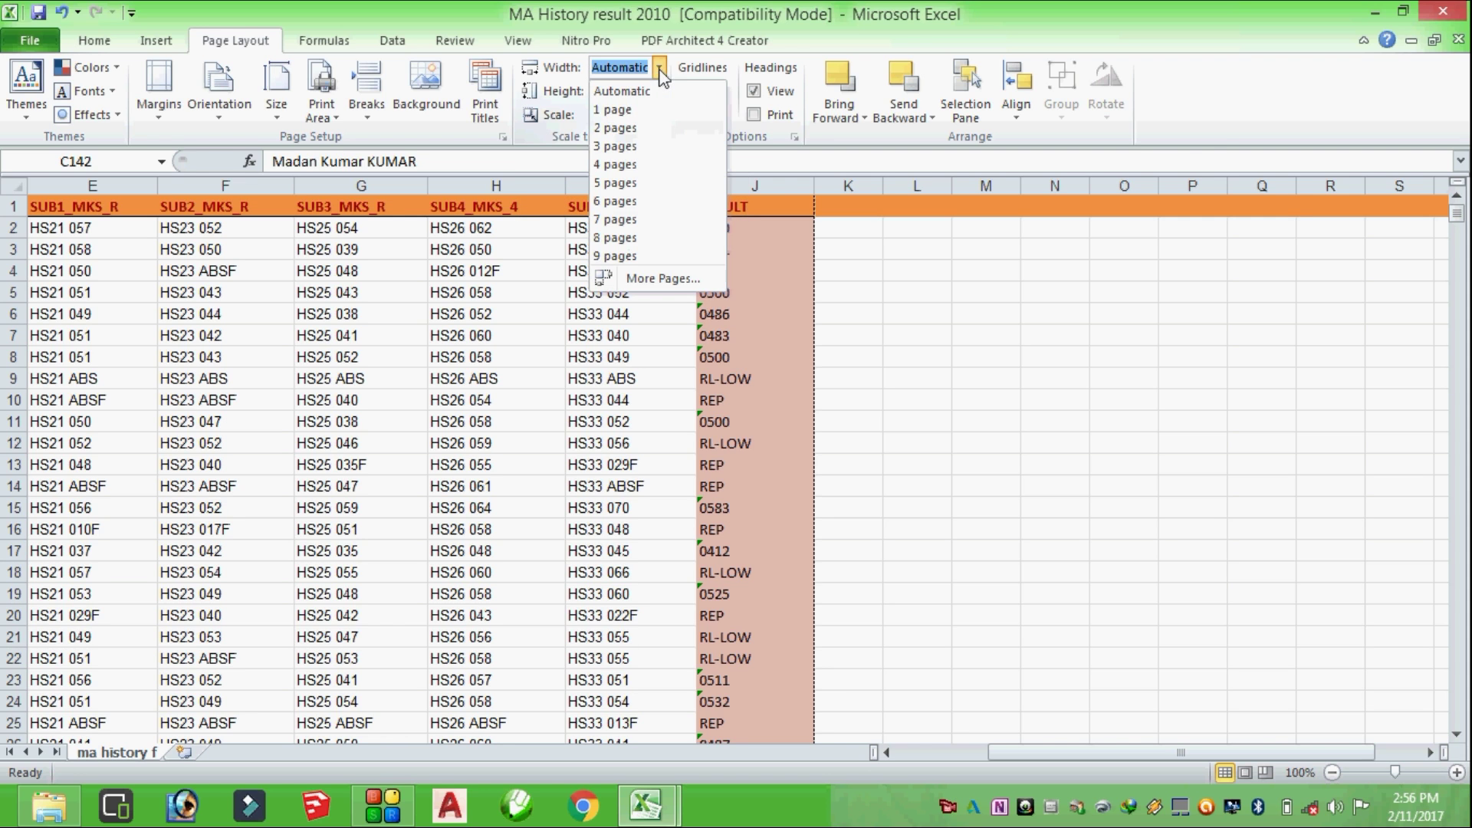
left_click(653, 92)
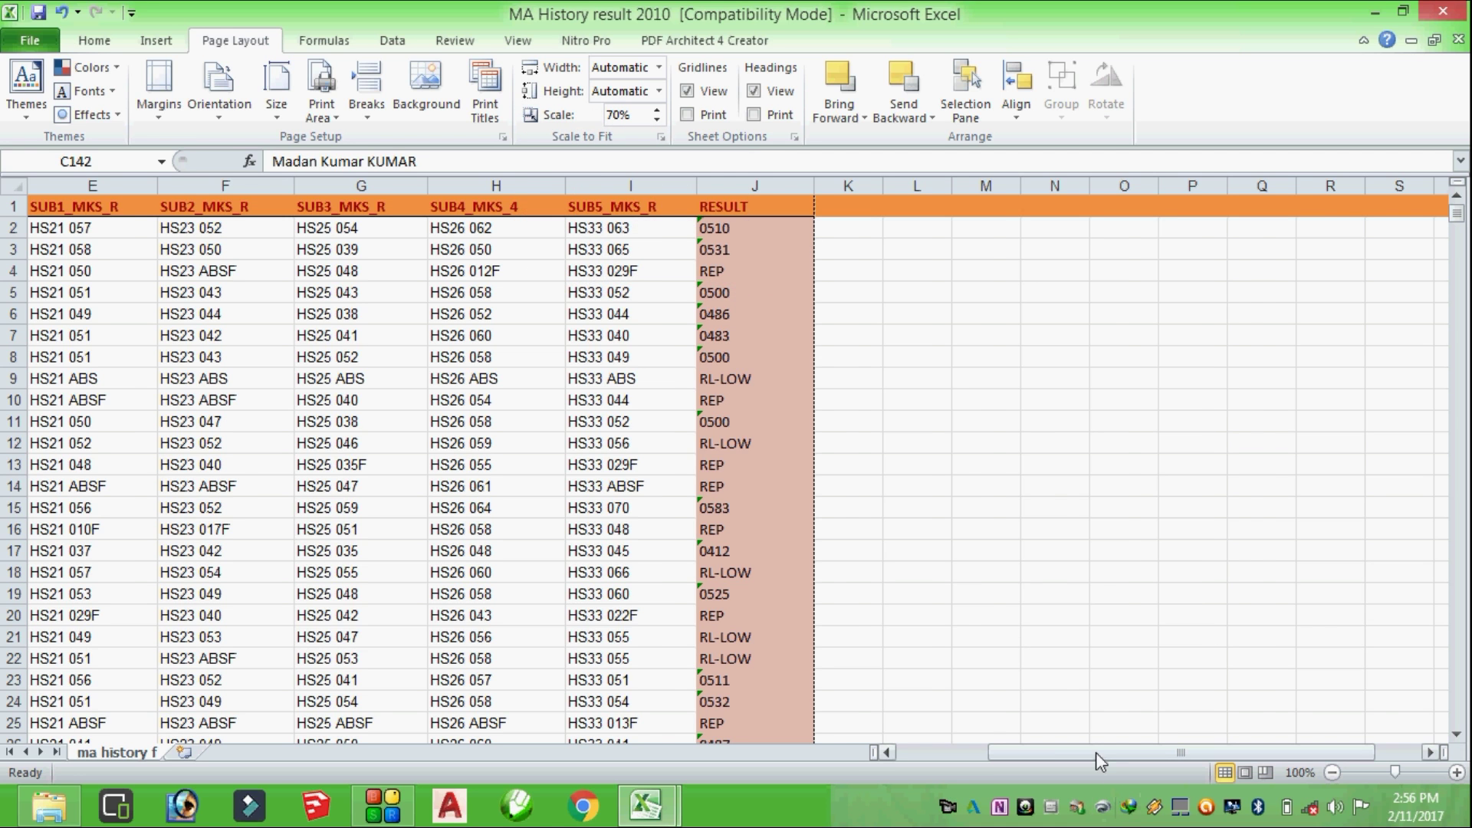
left_click_drag(1096, 753, 972, 754)
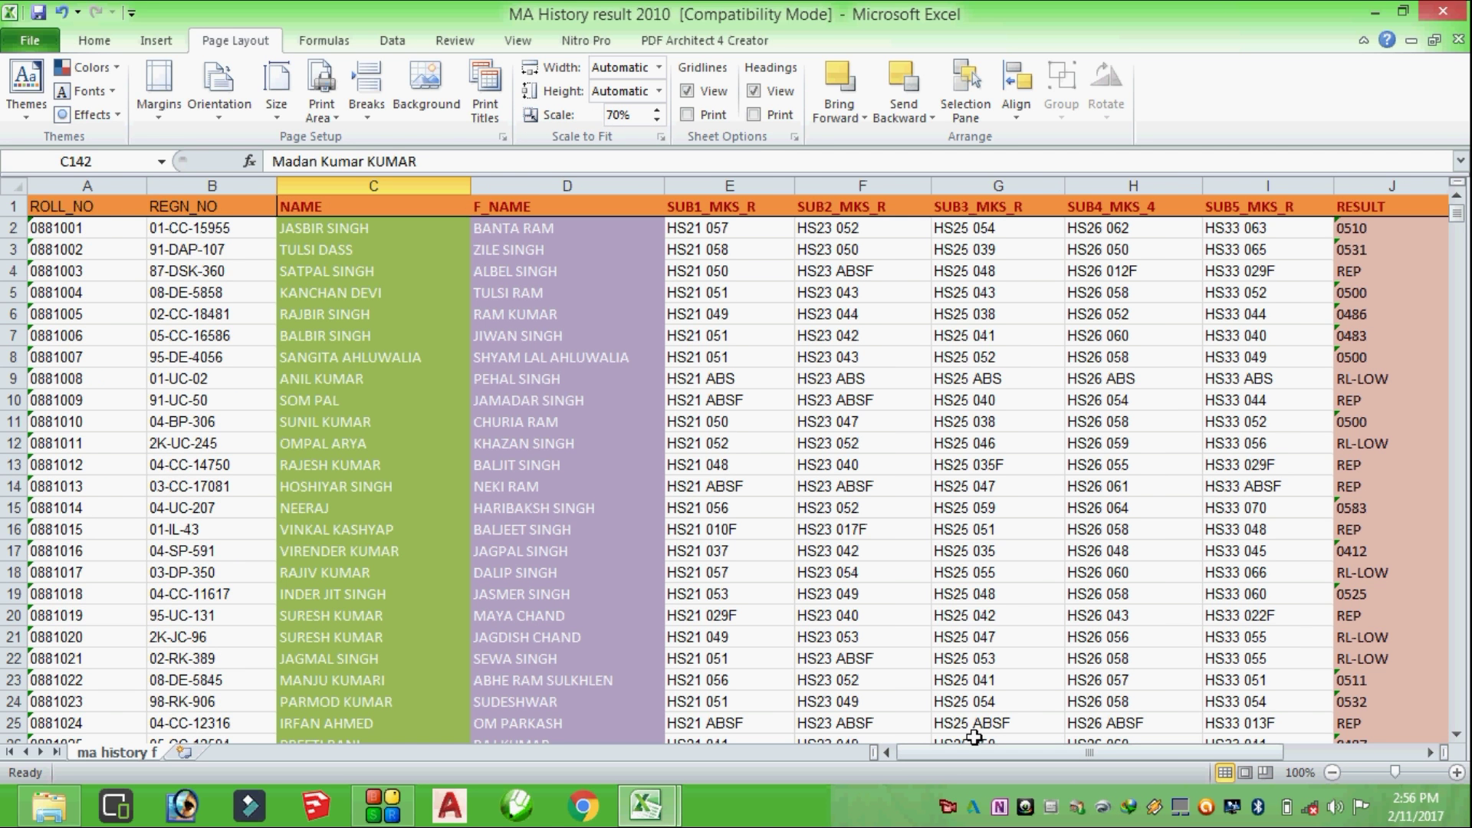